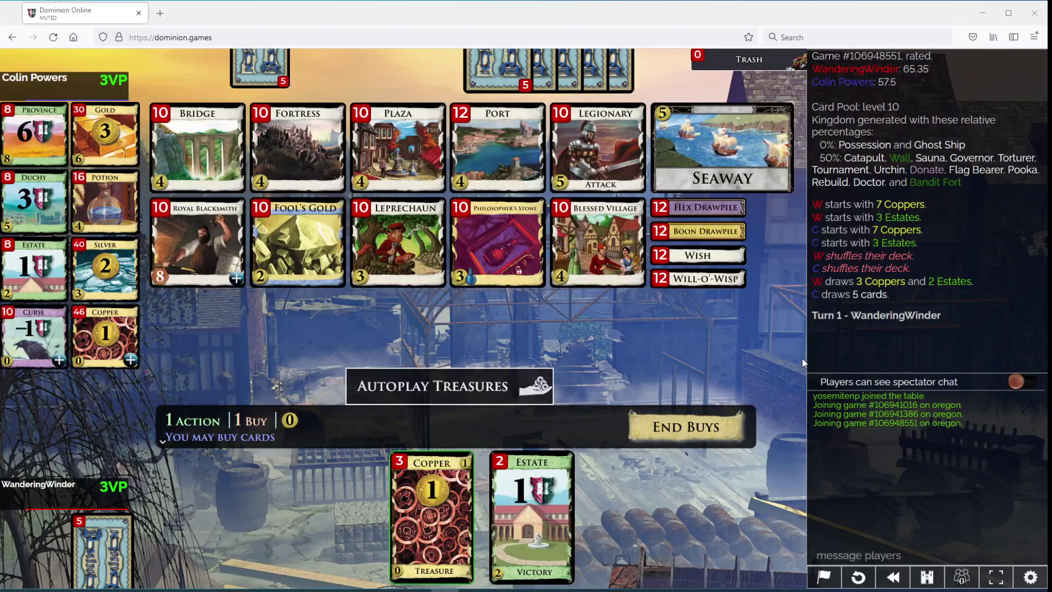
# Step: Check the kingdom card view, then autoplay three Coppers and buy a Silver
pyautogui.click(927, 577)
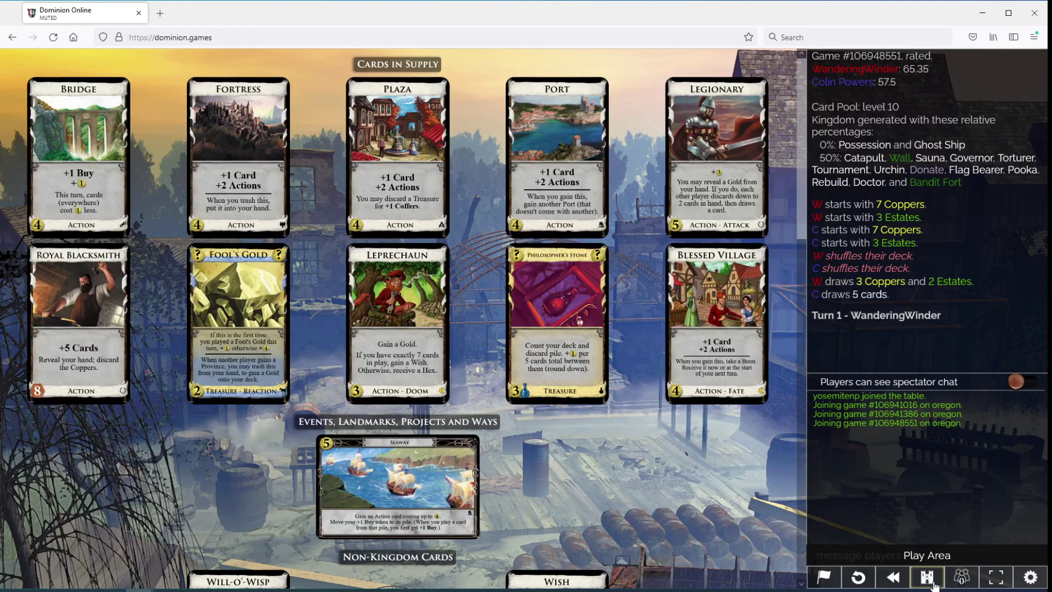
pyautogui.click(931, 580)
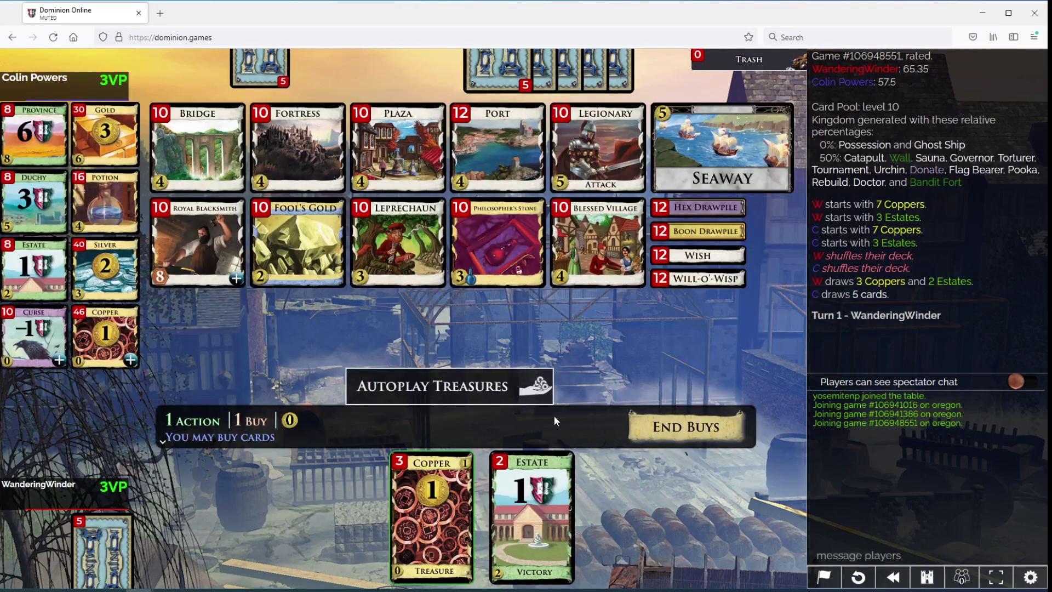
pyautogui.click(501, 401)
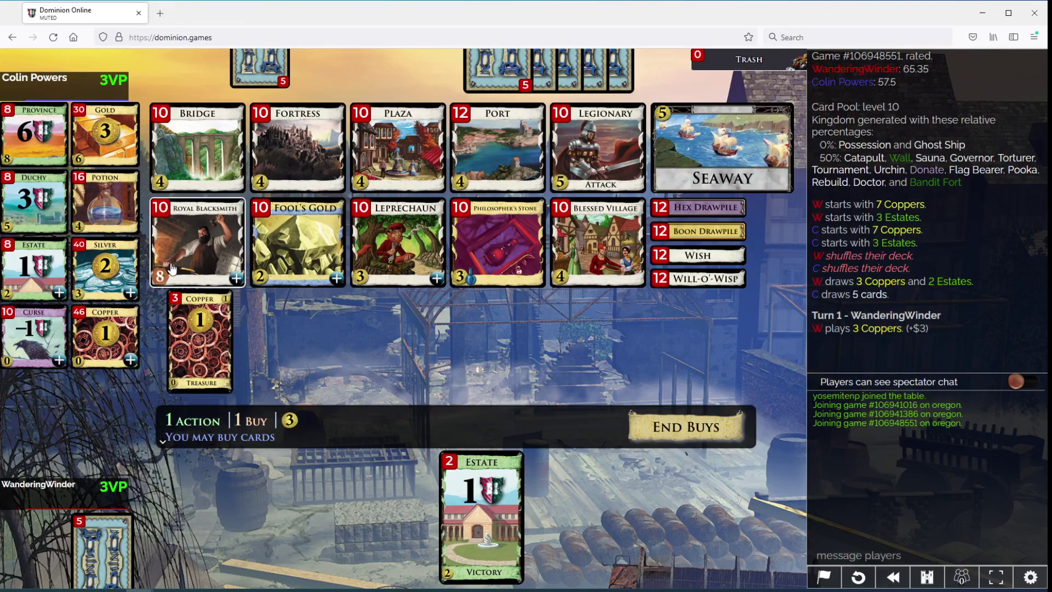
pyautogui.click(121, 269)
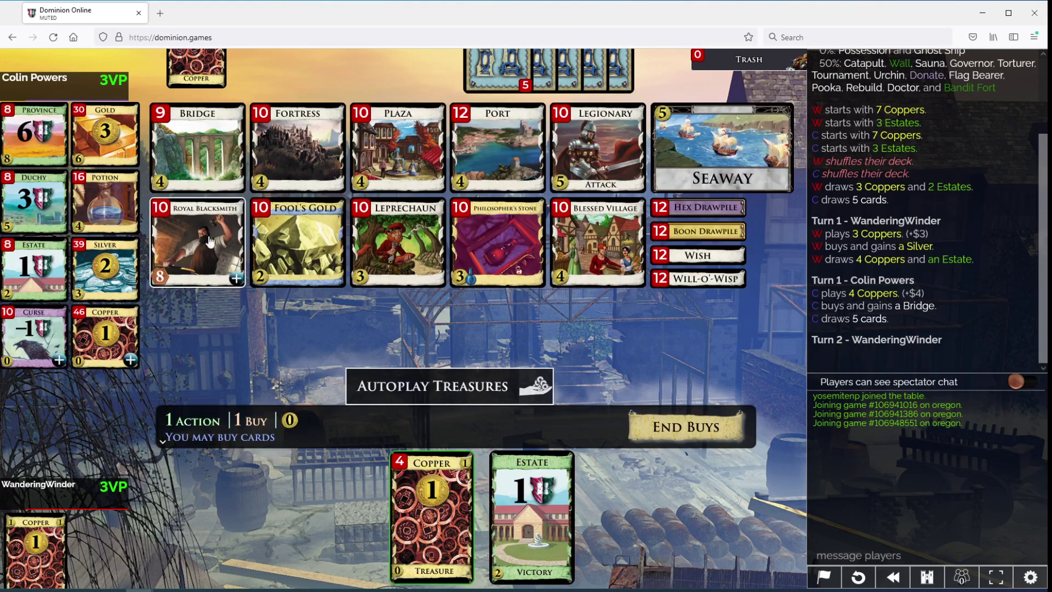
# Step: Autoplay treasures on turns two and three, buying a Bridge each turn
pyautogui.click(501, 382)
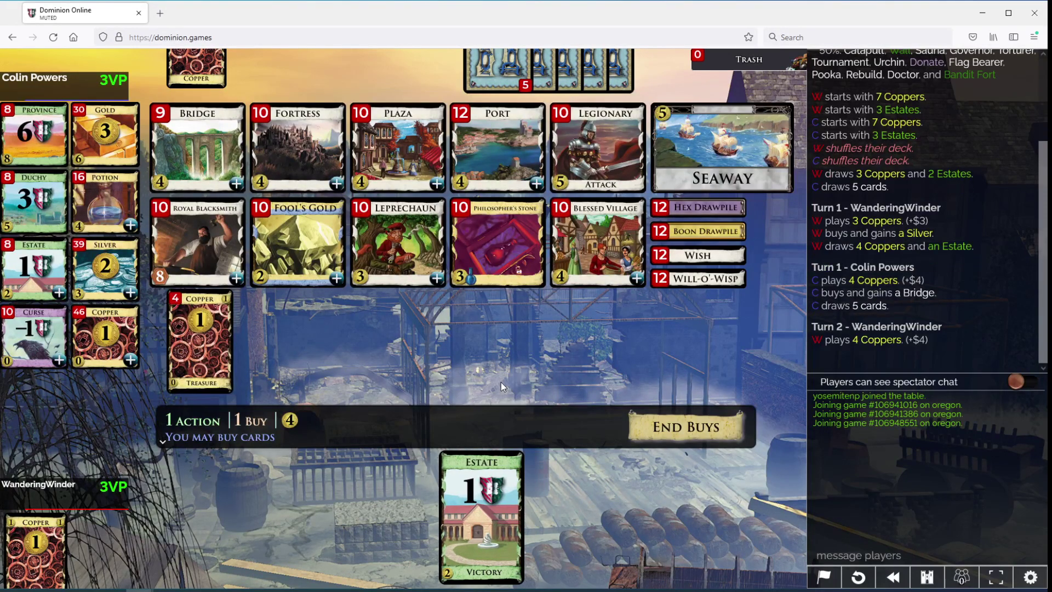
pyautogui.click(182, 129)
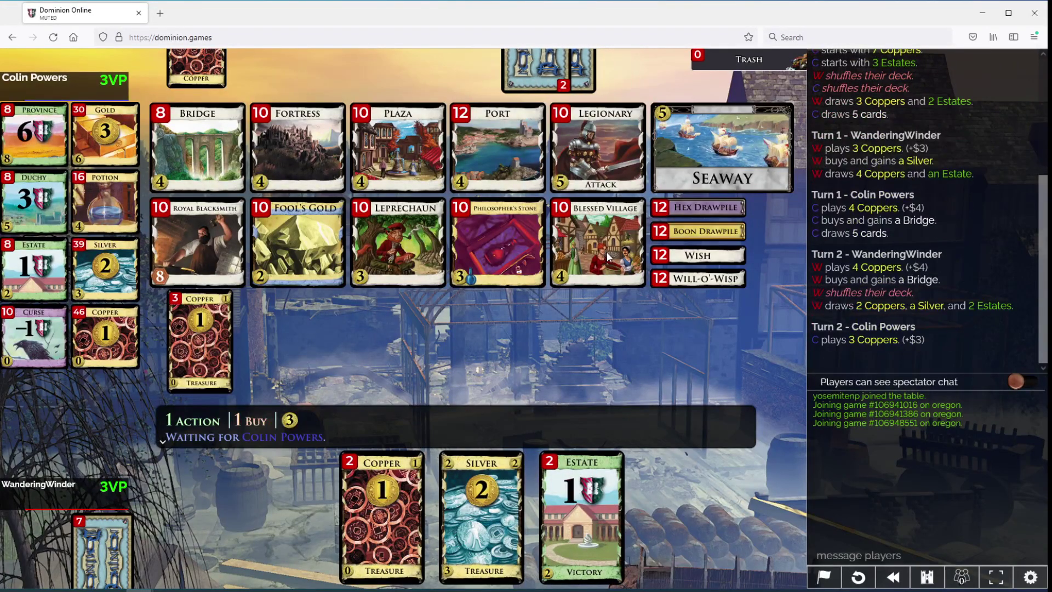
pyautogui.click(458, 383)
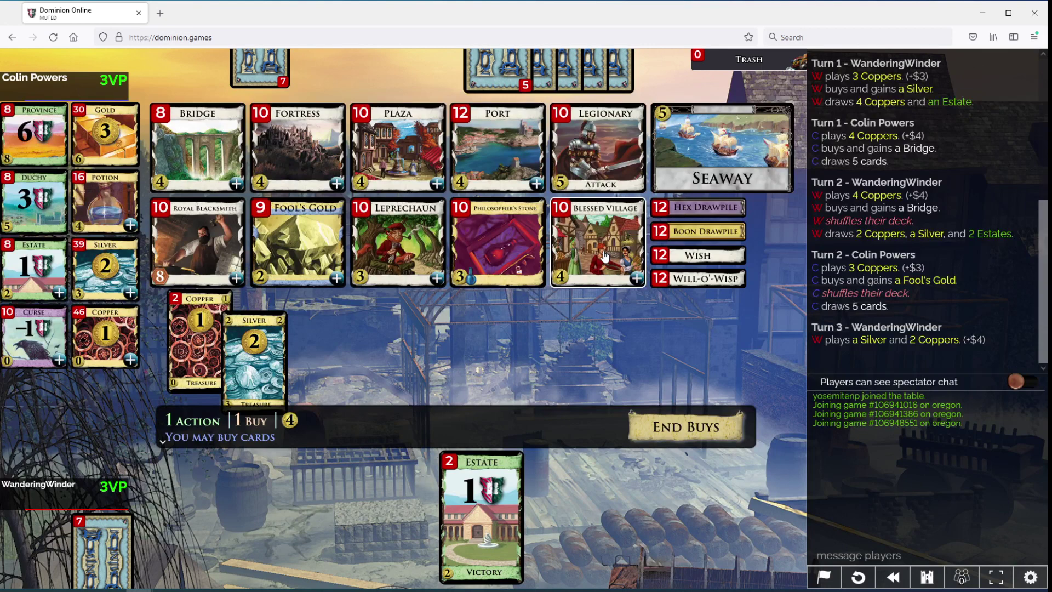
pyautogui.click(197, 148)
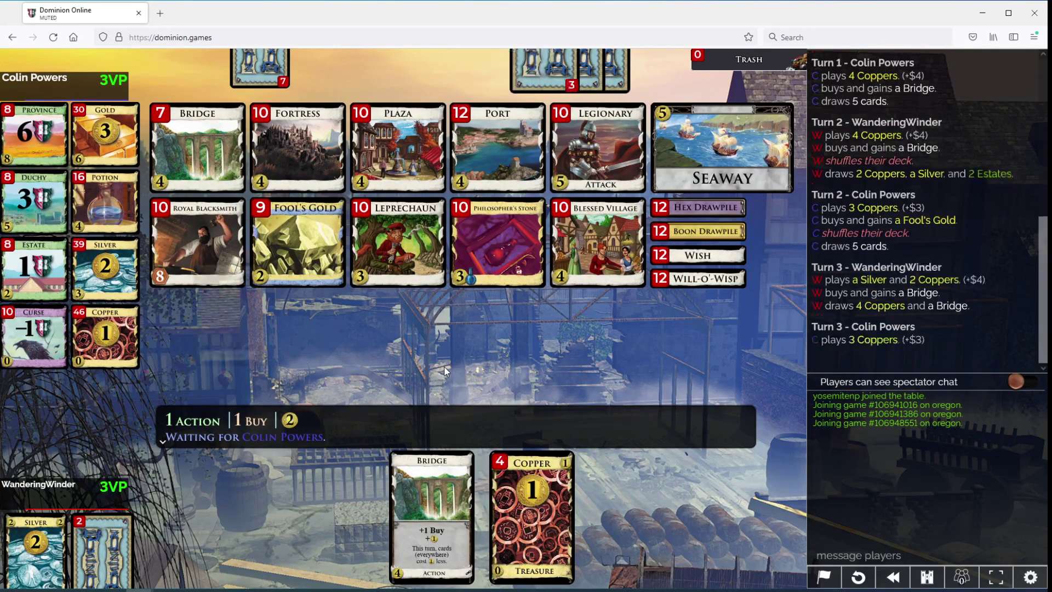
# Step: Play a Bridge, buy a Gold and end buys
pyautogui.click(422, 480)
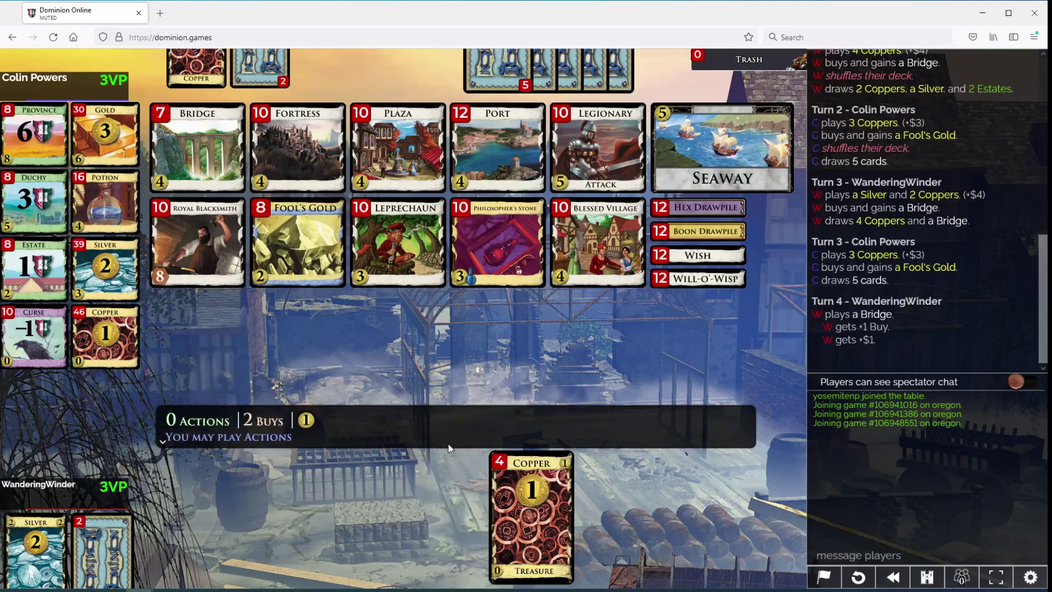
pyautogui.click(97, 133)
pyautogui.click(643, 418)
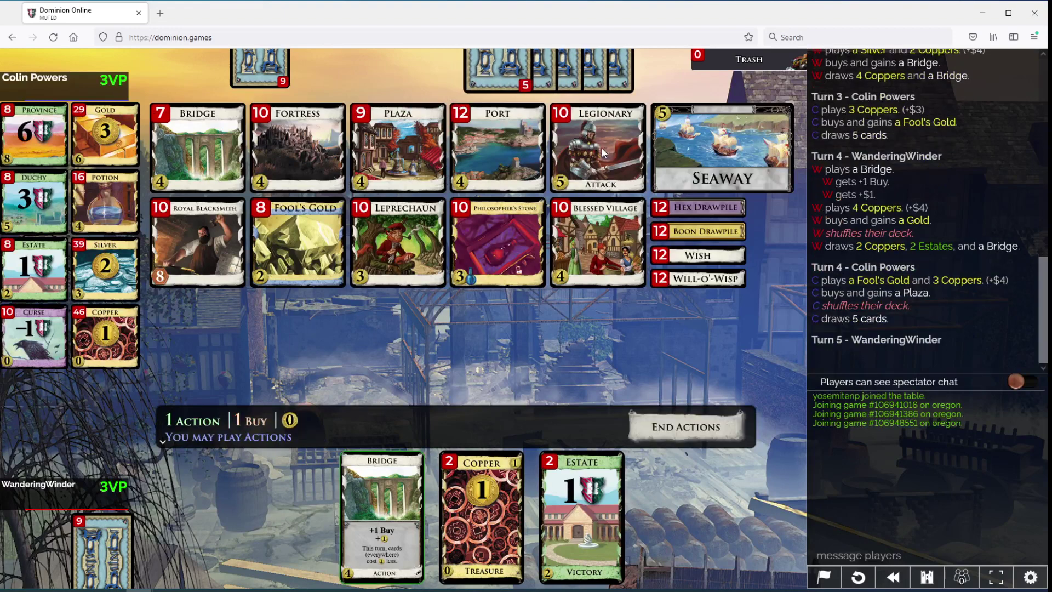
# Step: Play Bridge and treasures to buy a Port, then play Bridge and treasures next turn
pyautogui.click(378, 493)
pyautogui.click(448, 383)
pyautogui.click(497, 149)
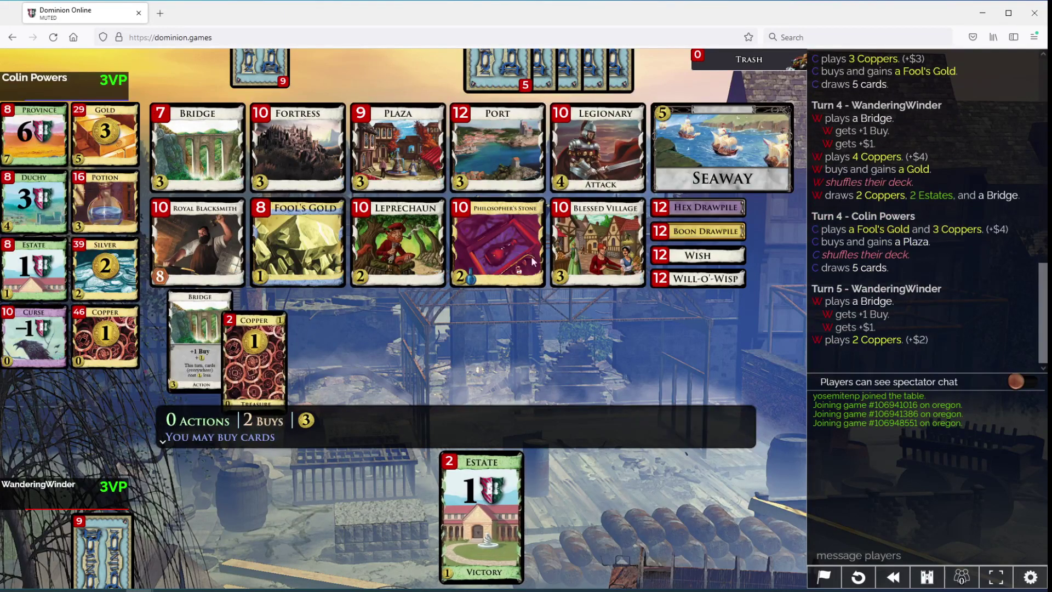
pyautogui.click(663, 435)
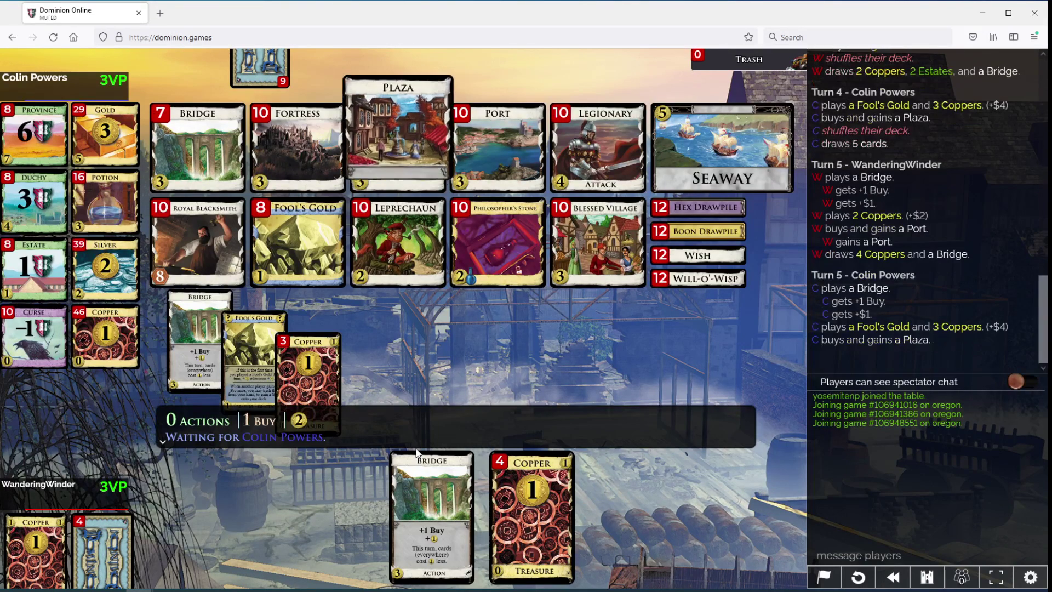
pyautogui.click(422, 471)
pyautogui.click(440, 403)
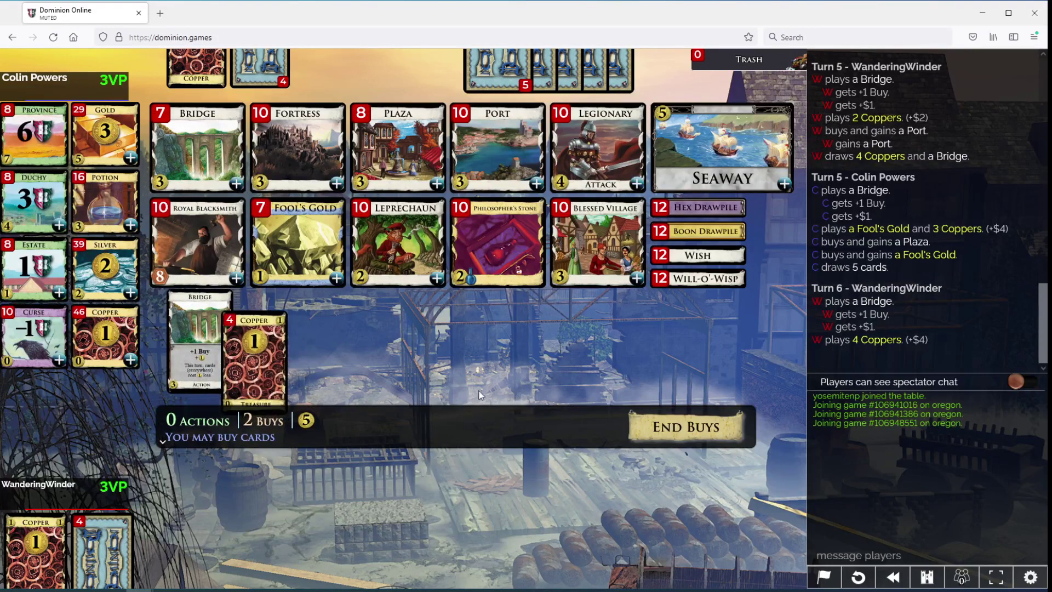
# Step: Buy a Legionary and a Royal Blacksmith, then repay debt and end the turn
pyautogui.click(584, 159)
pyautogui.click(198, 238)
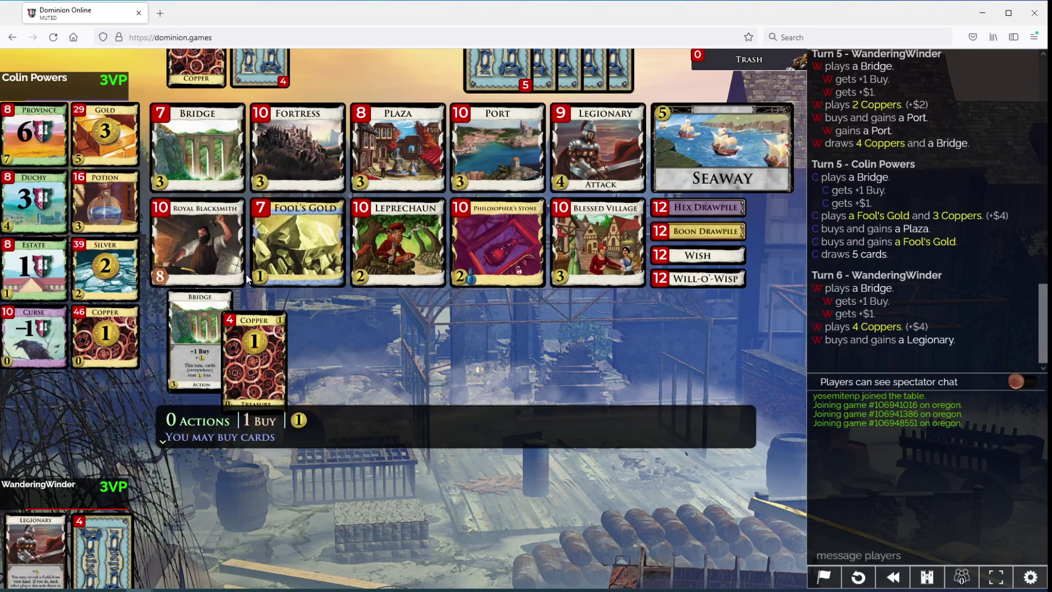
pyautogui.click(482, 381)
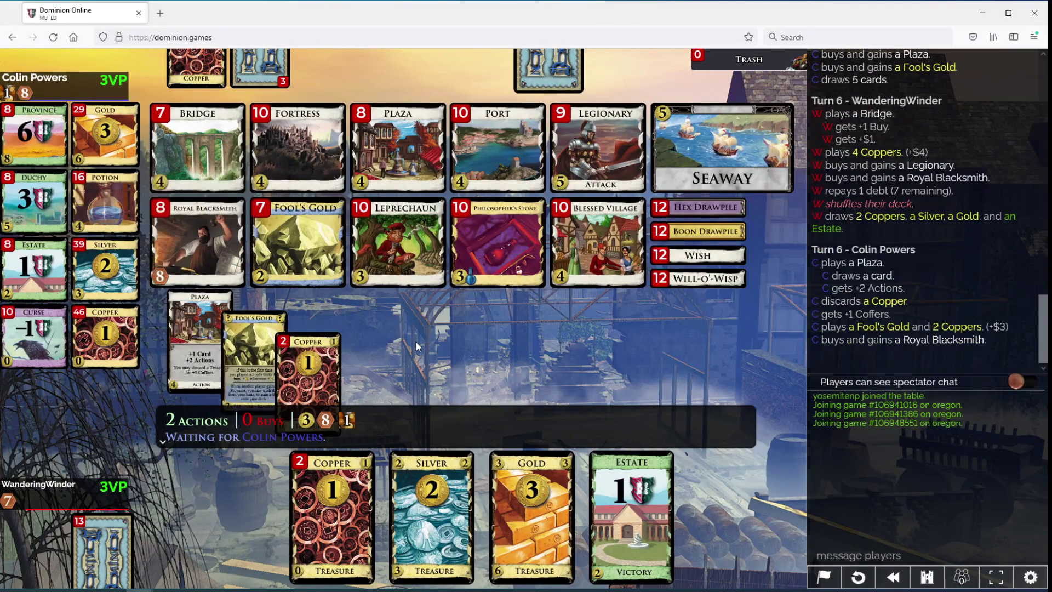
# Step: Play treasures to repay the Royal Blacksmith debt and end without buying
pyautogui.click(415, 384)
pyautogui.click(475, 393)
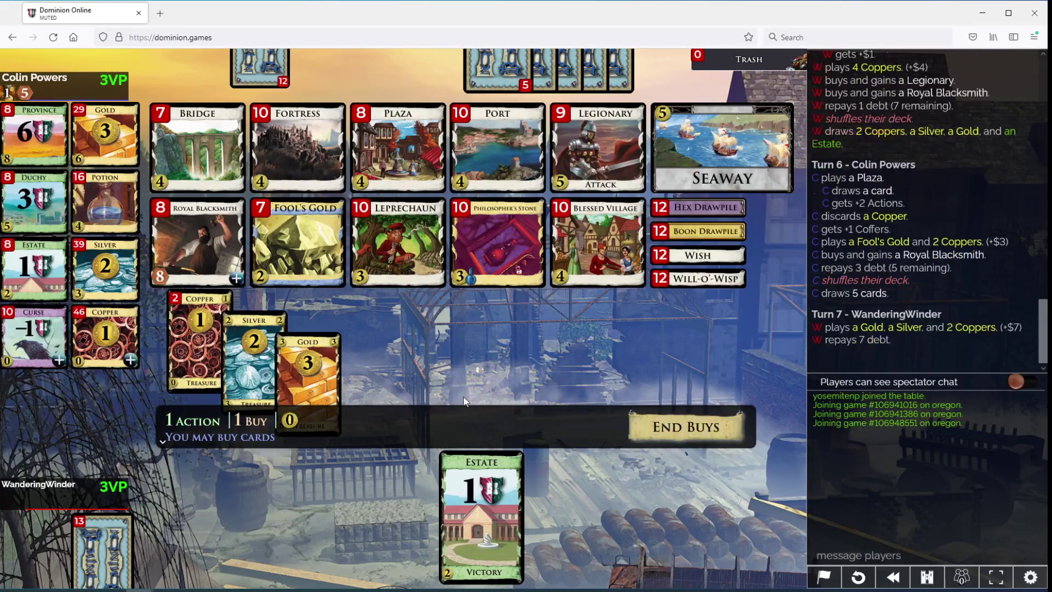
pyautogui.click(678, 428)
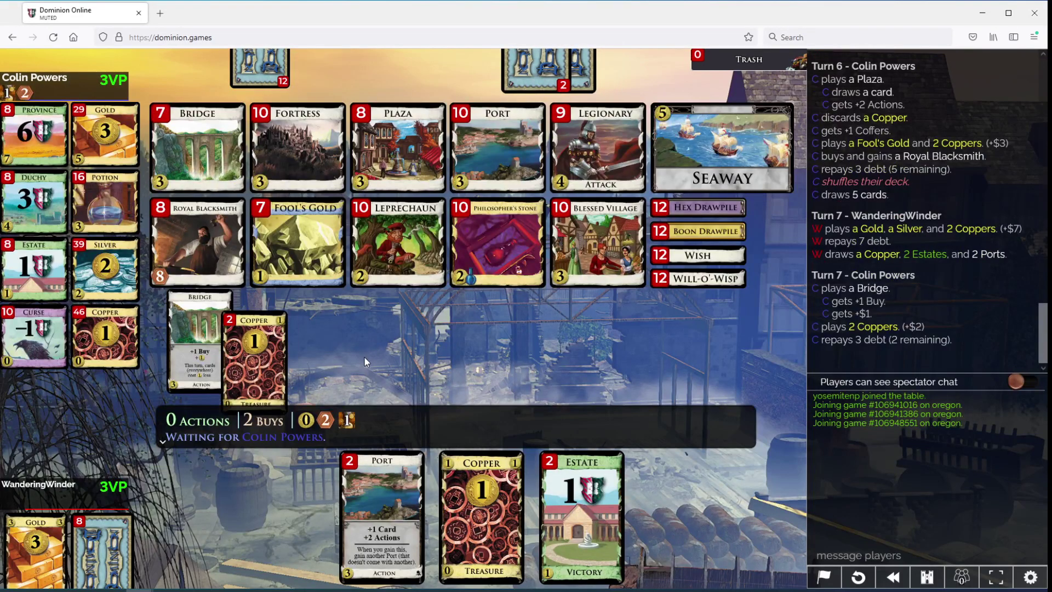
# Step: Play two Ports and buy another Port
pyautogui.click(375, 492)
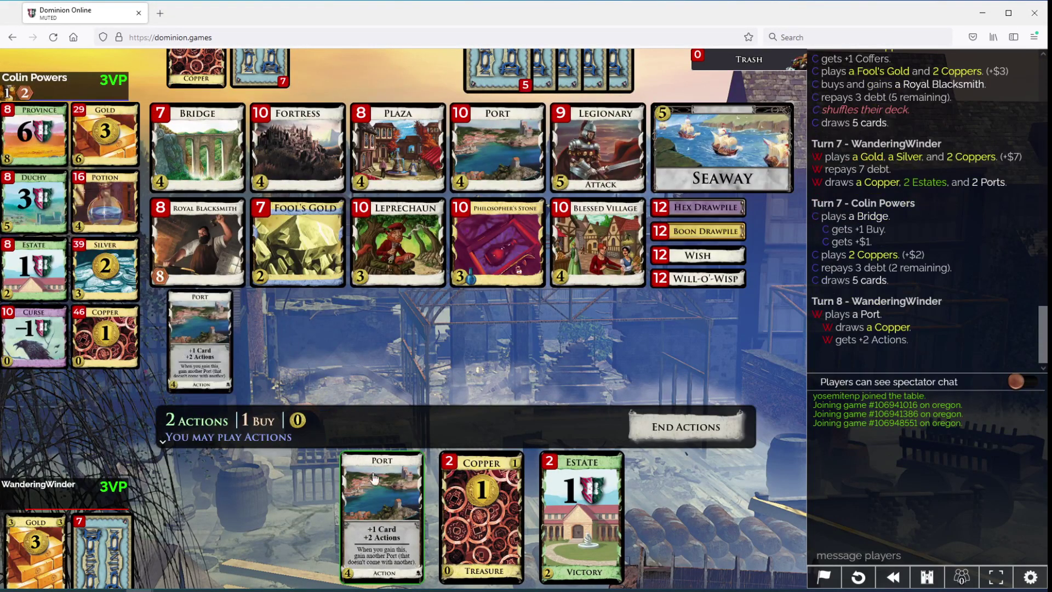
pyautogui.click(378, 493)
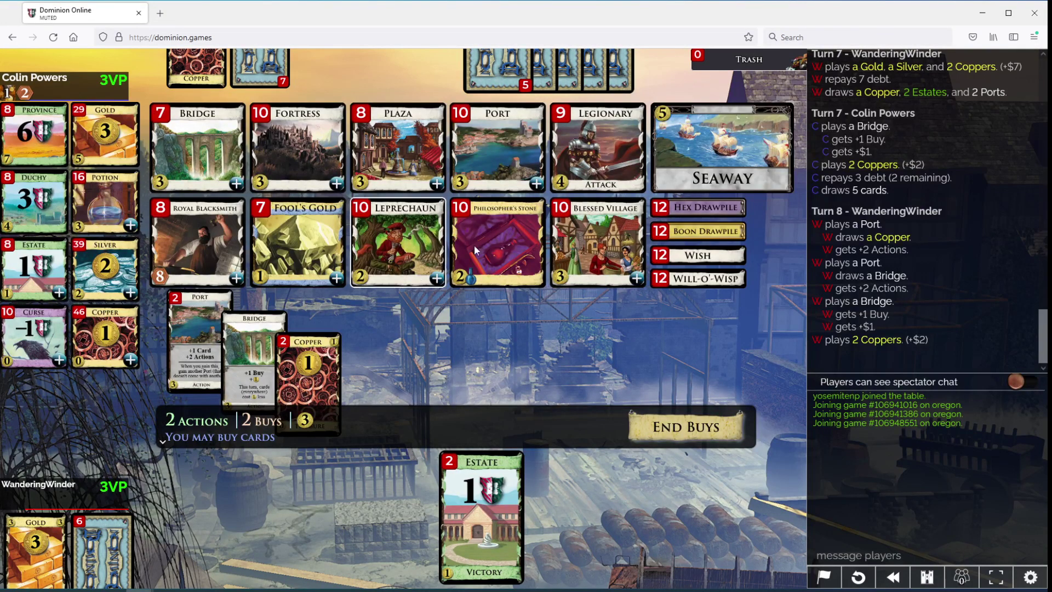
pyautogui.click(504, 152)
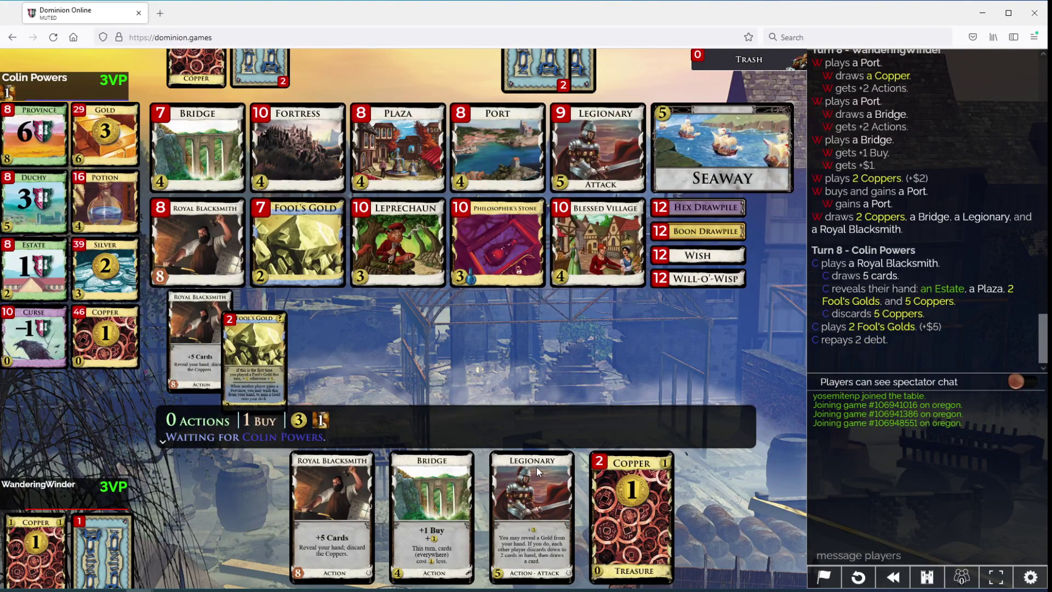
# Step: Play a Bridge and treasures, buy a Port and a Royal Blacksmith, then play a Bridge
pyautogui.click(420, 488)
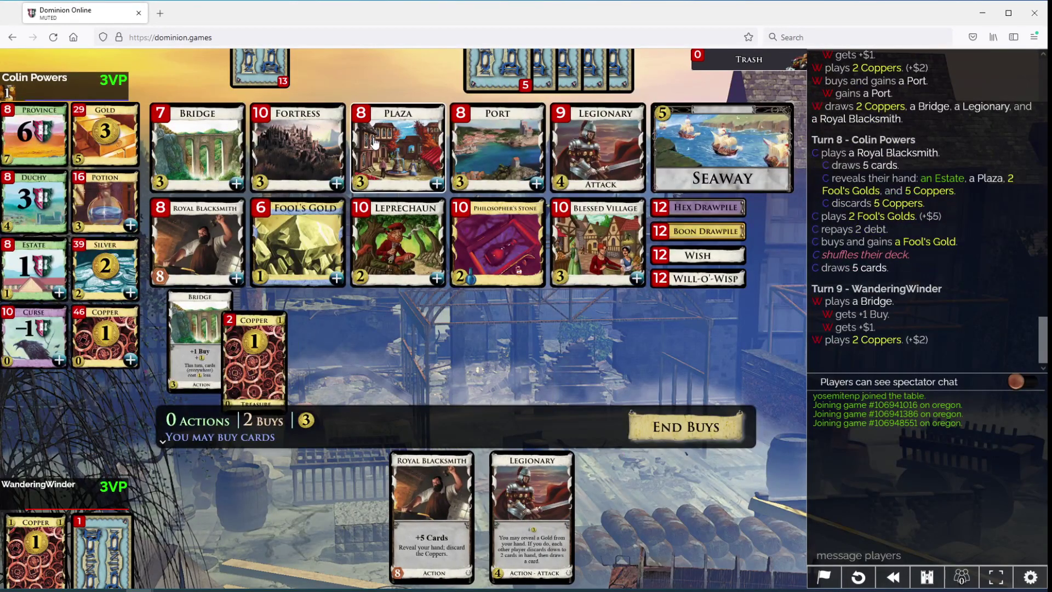
pyautogui.click(483, 150)
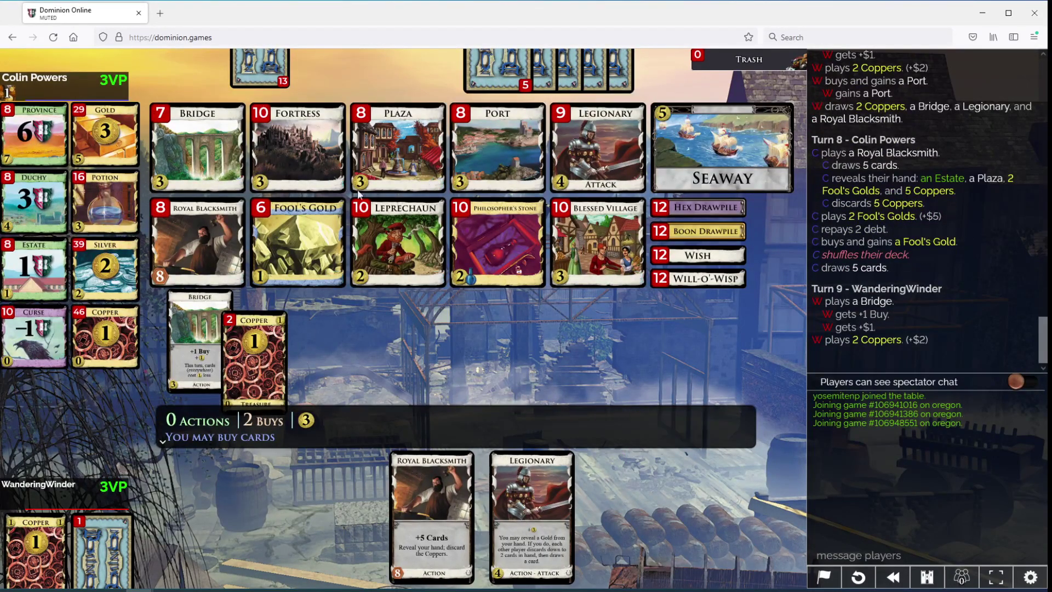
pyautogui.click(182, 250)
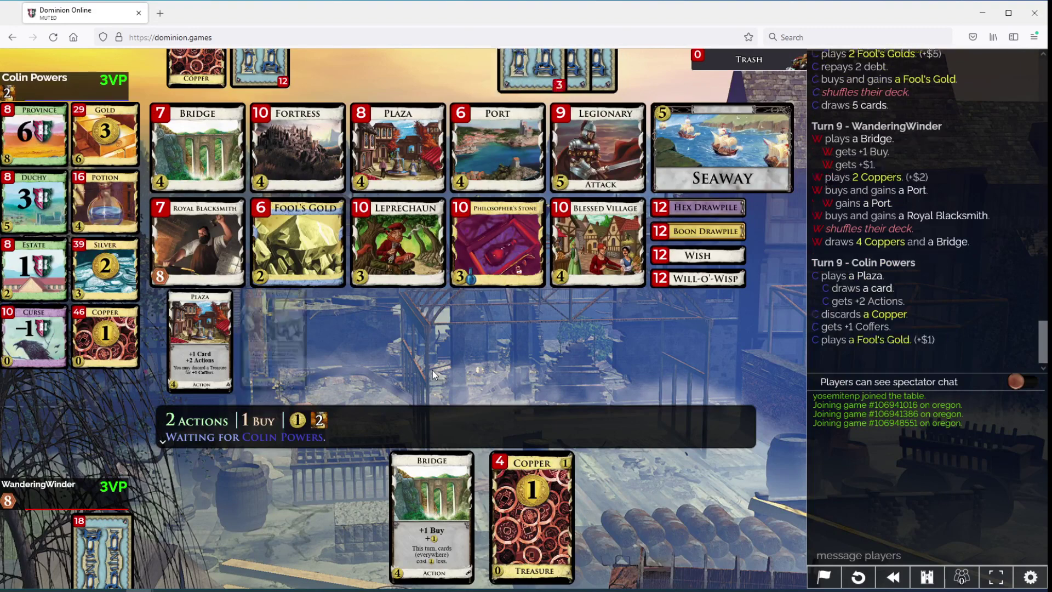
pyautogui.click(432, 473)
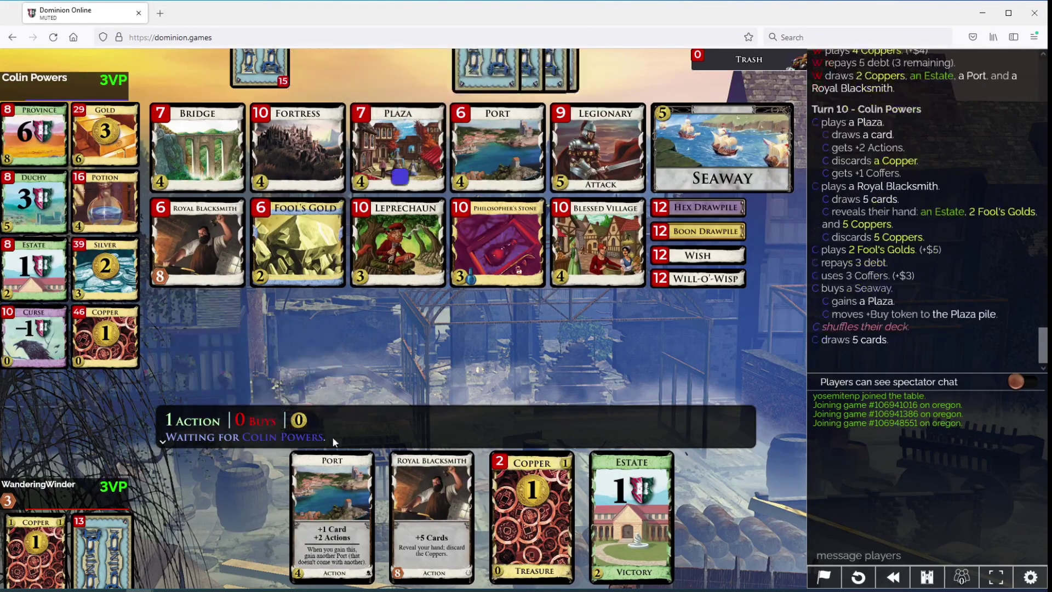
# Step: Chain three Ports and two Royal Blacksmiths, then play Legionary revealing a Gold
pyautogui.click(333, 481)
pyautogui.click(346, 494)
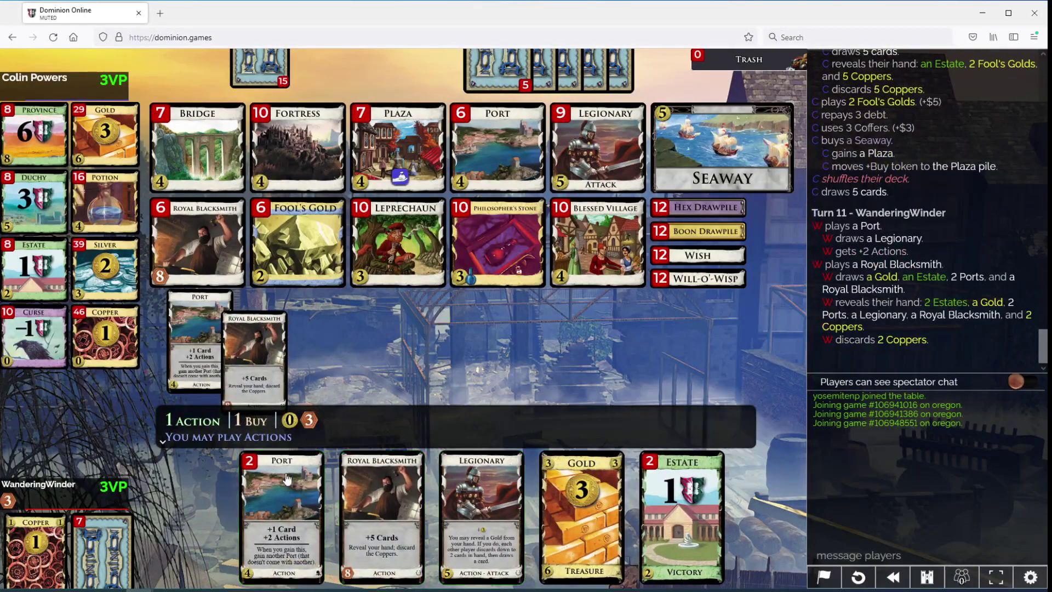
pyautogui.click(289, 488)
pyautogui.click(344, 485)
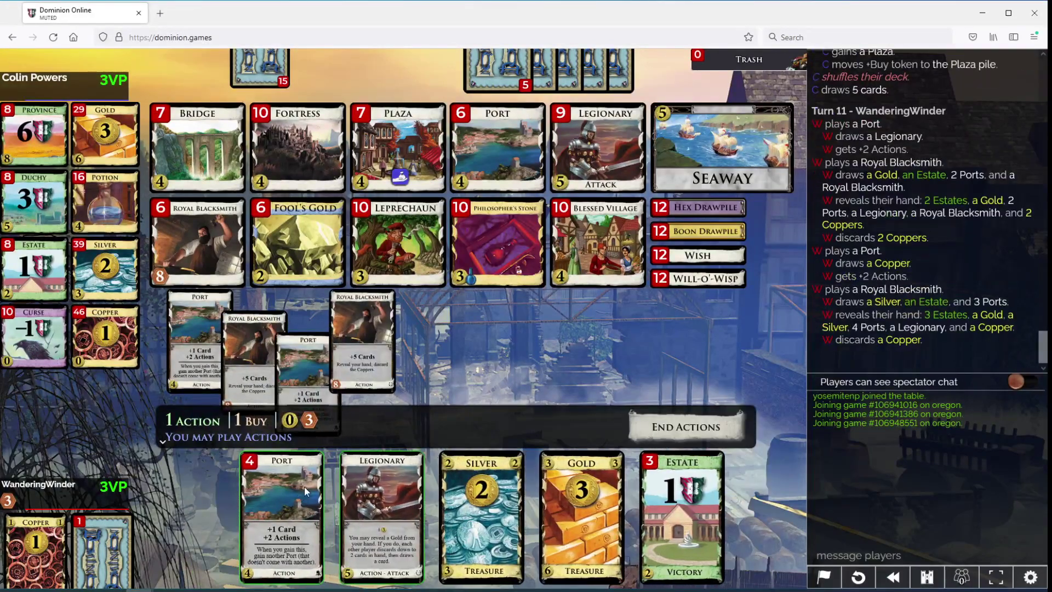
pyautogui.click(299, 485)
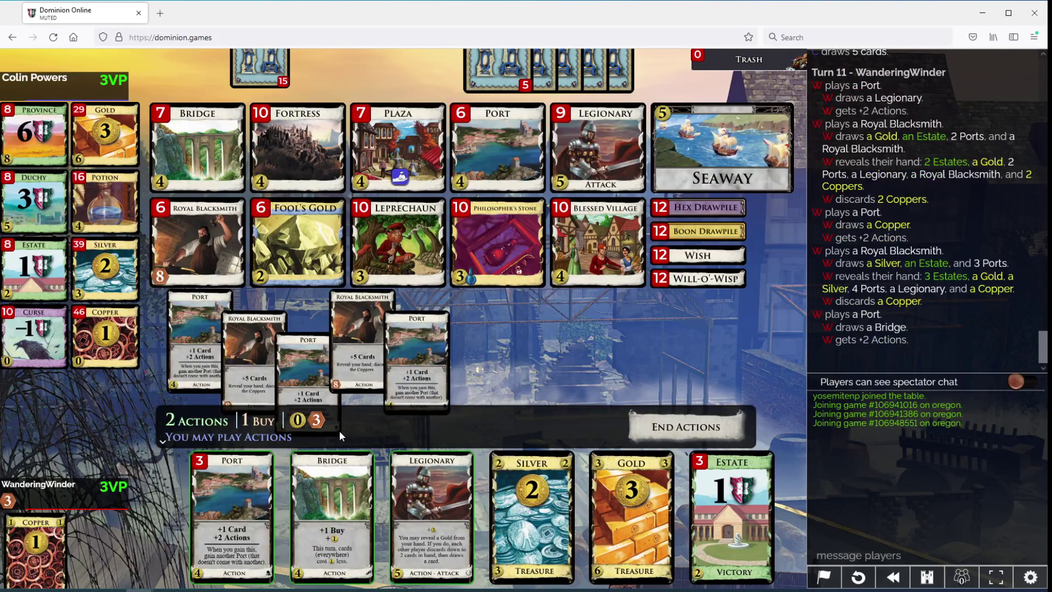
pyautogui.click(436, 493)
pyautogui.click(570, 495)
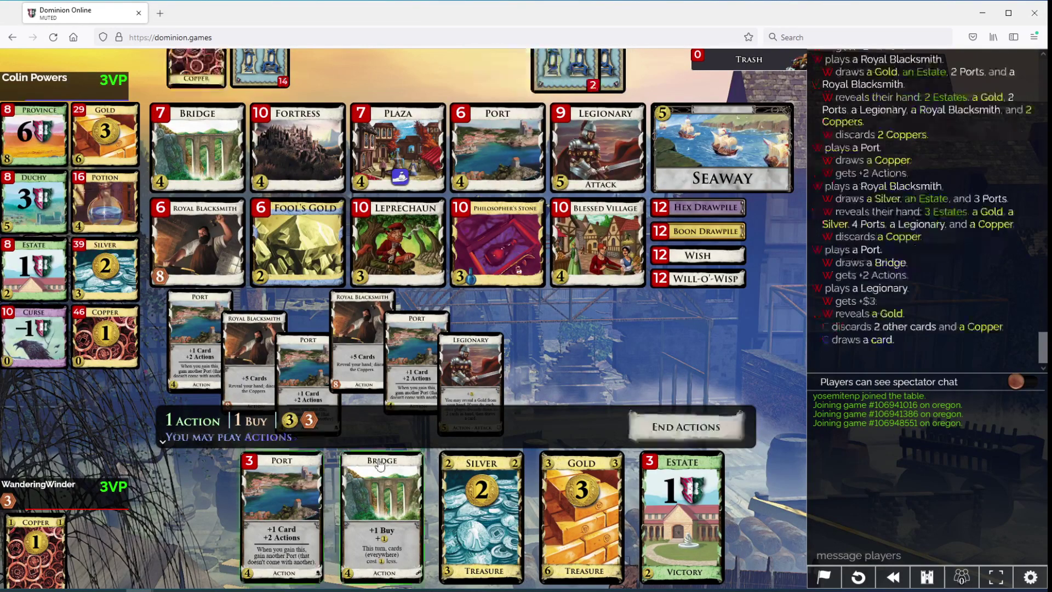
# Step: Play Bridge and treasures, repay the debt, and buy a Port and a Bridge
pyautogui.click(381, 463)
pyautogui.click(398, 385)
pyautogui.click(495, 391)
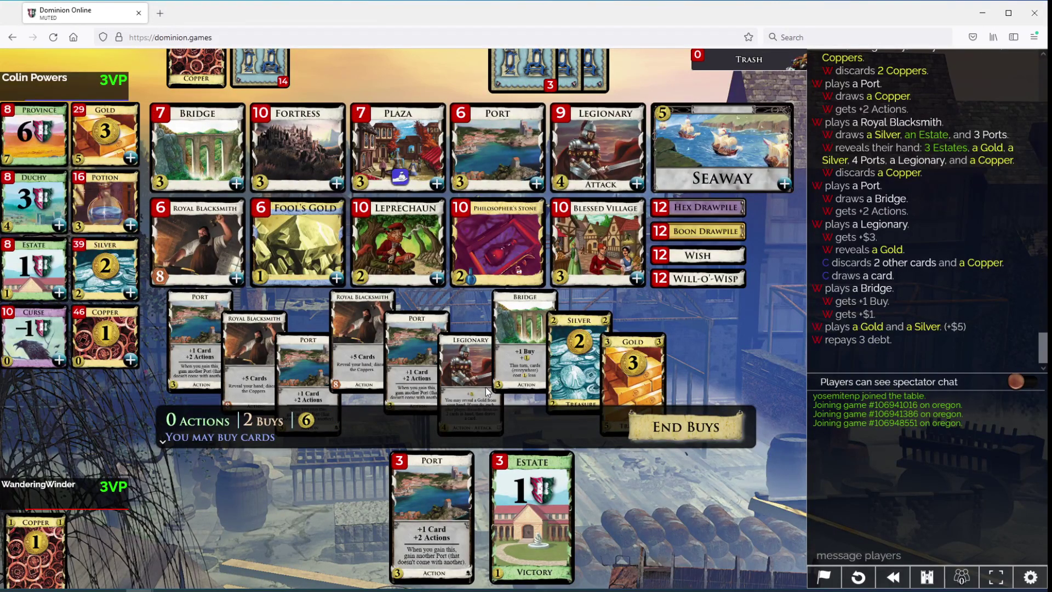
pyautogui.click(480, 170)
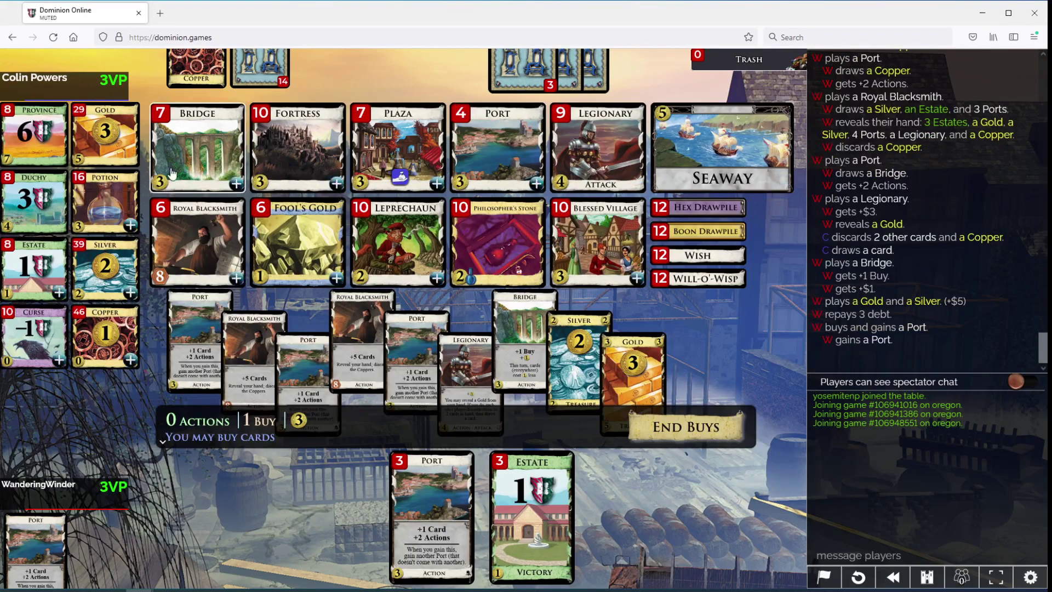
pyautogui.click(197, 148)
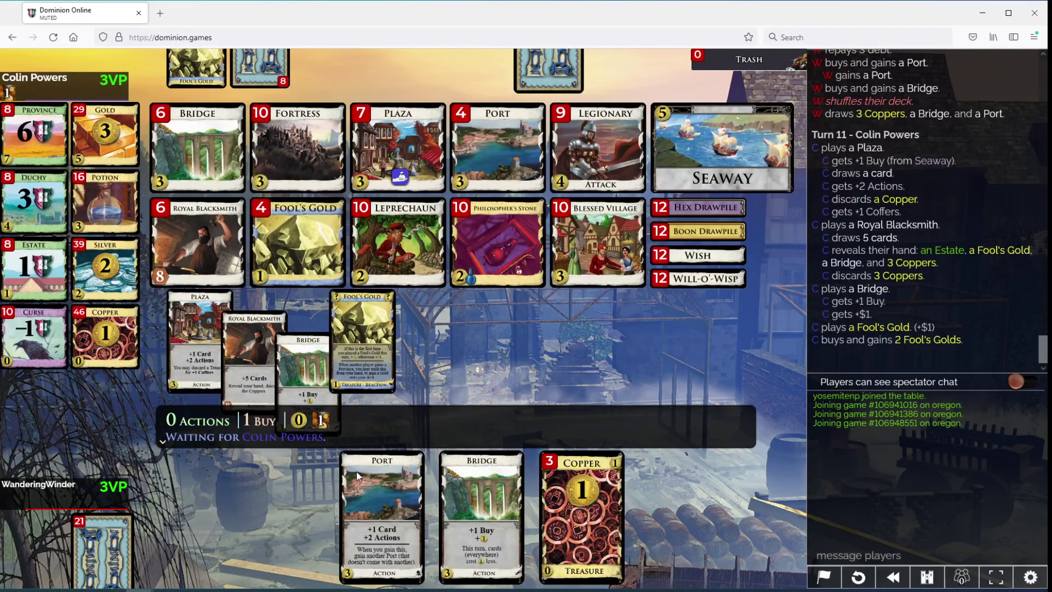
# Step: Play two Ports, a Bridge and treasures, then buy a Royal Blacksmith on debt
pyautogui.click(370, 487)
pyautogui.click(376, 490)
pyautogui.click(379, 493)
pyautogui.click(436, 383)
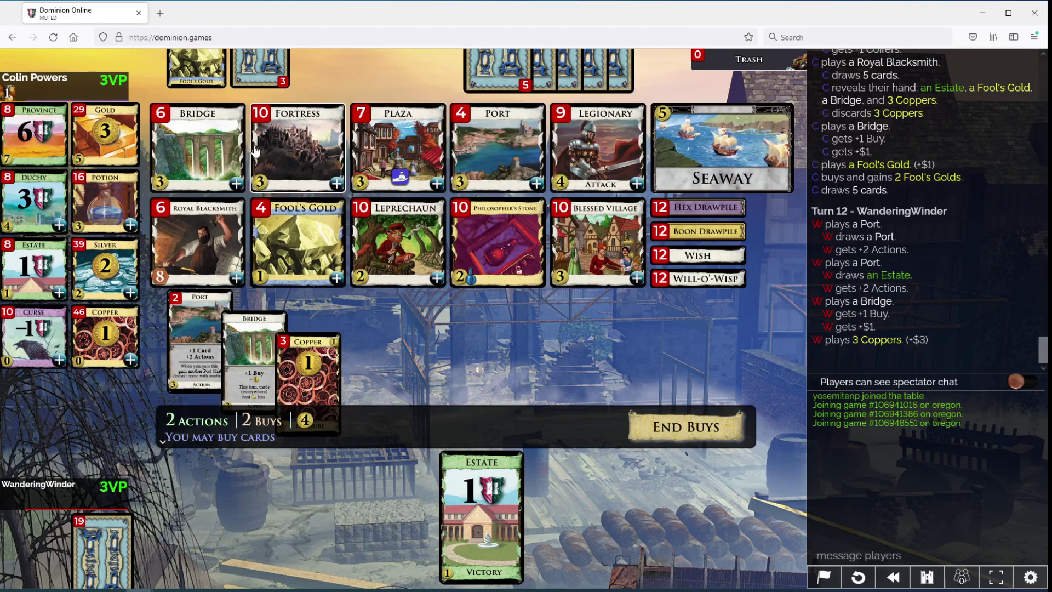
pyautogui.click(189, 236)
pyautogui.click(515, 380)
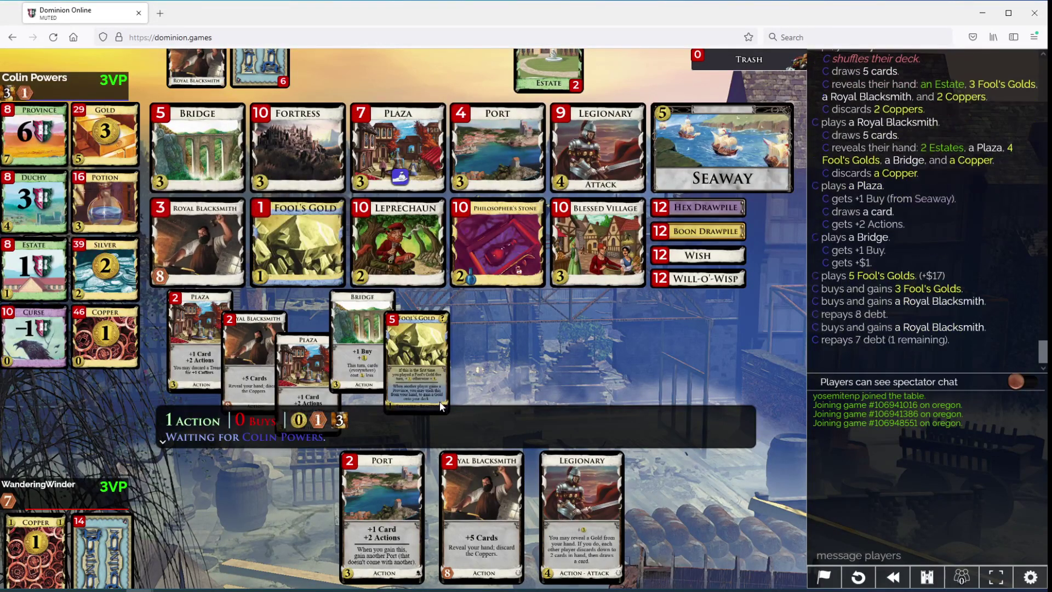
# Step: Chain four Ports with two Royal Blacksmiths for actions and cards
pyautogui.click(385, 464)
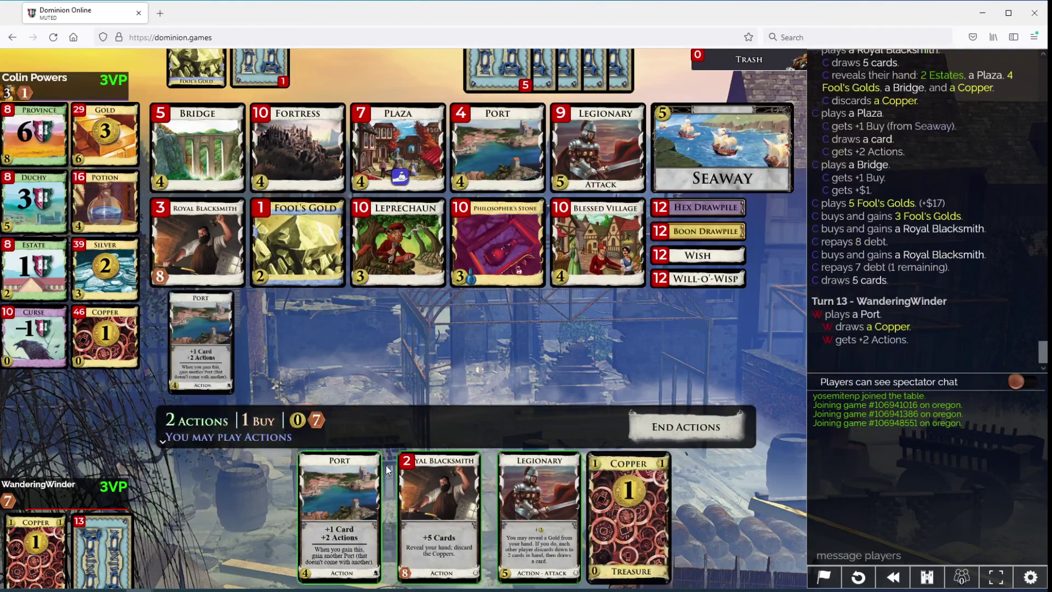
pyautogui.click(407, 486)
pyautogui.click(232, 481)
pyautogui.click(257, 460)
pyautogui.click(282, 491)
pyautogui.click(280, 492)
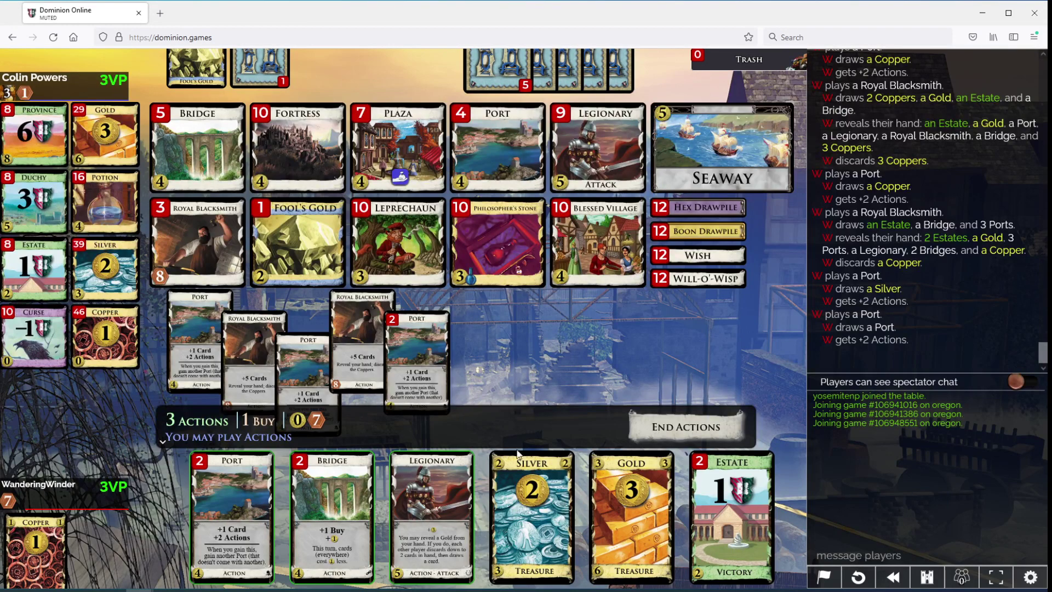
# Step: Play three more Ports, a Bridge and the Legionary
pyautogui.click(240, 473)
pyautogui.click(237, 460)
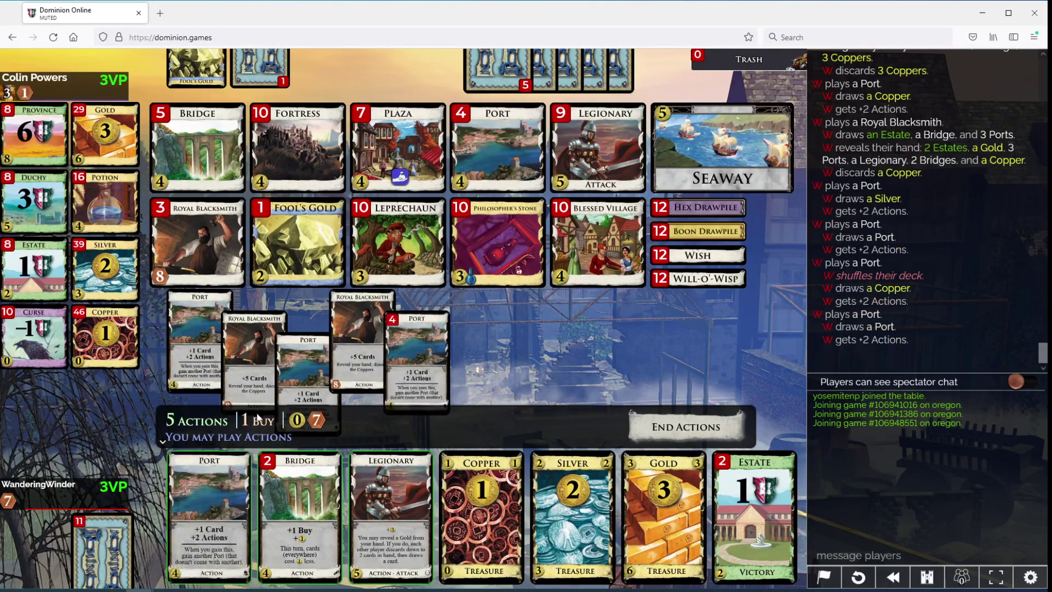
pyautogui.click(239, 493)
pyautogui.click(241, 485)
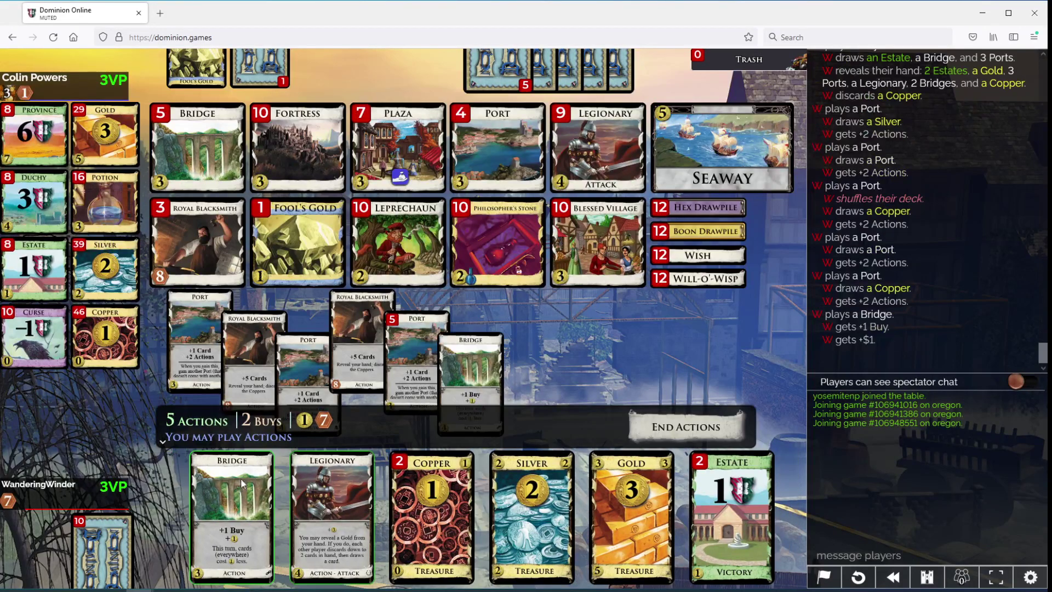
pyautogui.click(240, 485)
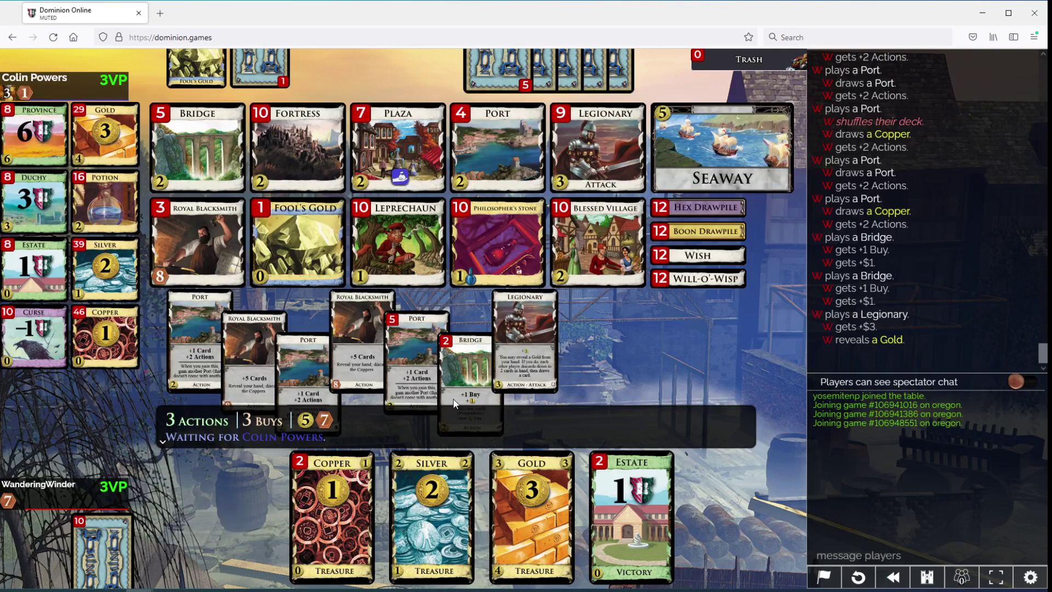
# Step: Autoplay treasures, pay off 7 debt, then buy Port, Bridge and Royal Blacksmith
pyautogui.click(417, 383)
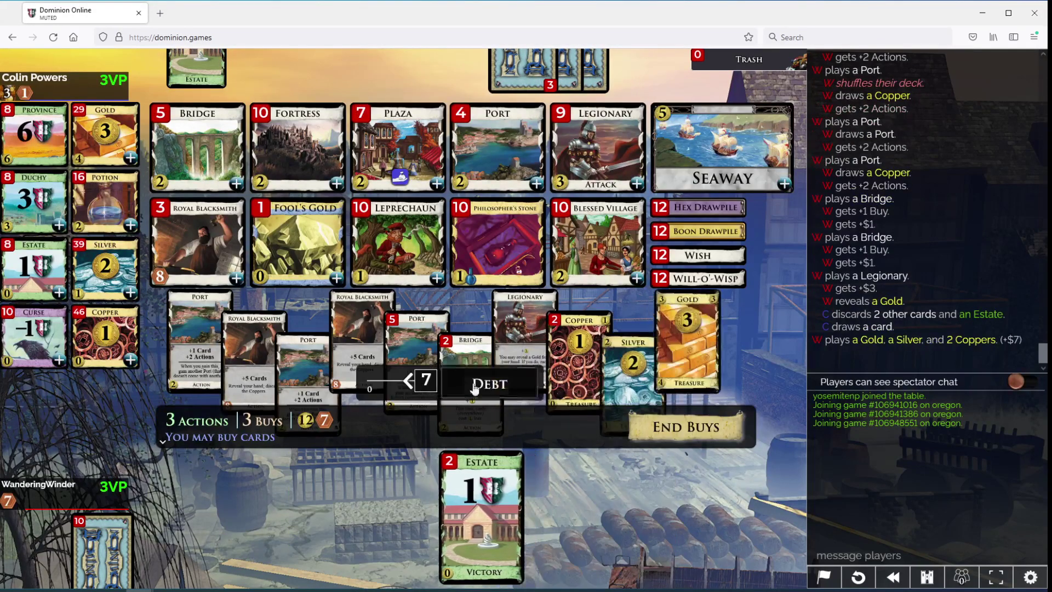
pyautogui.click(479, 386)
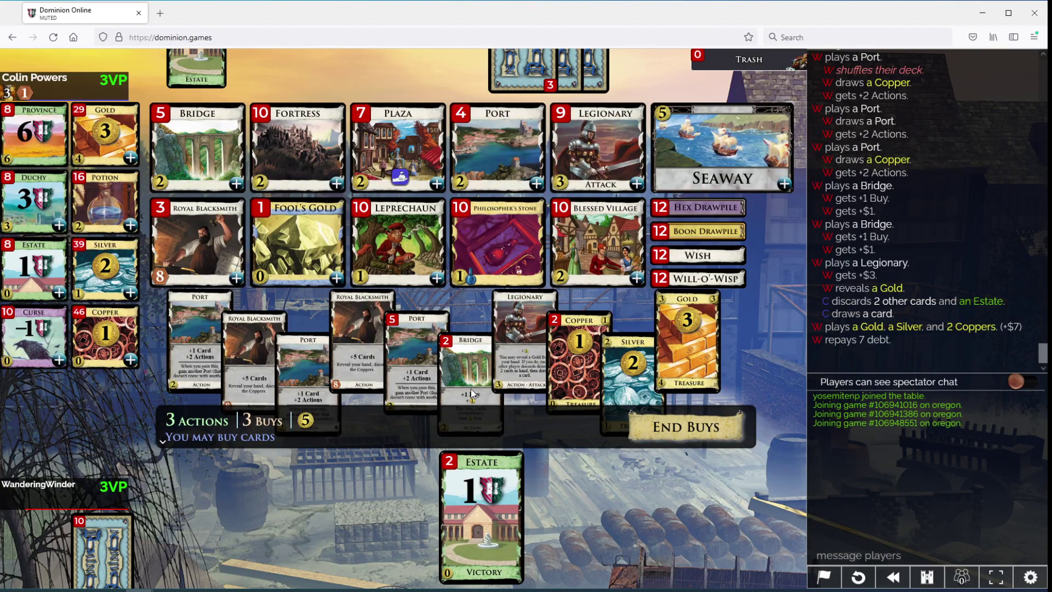
pyautogui.click(478, 154)
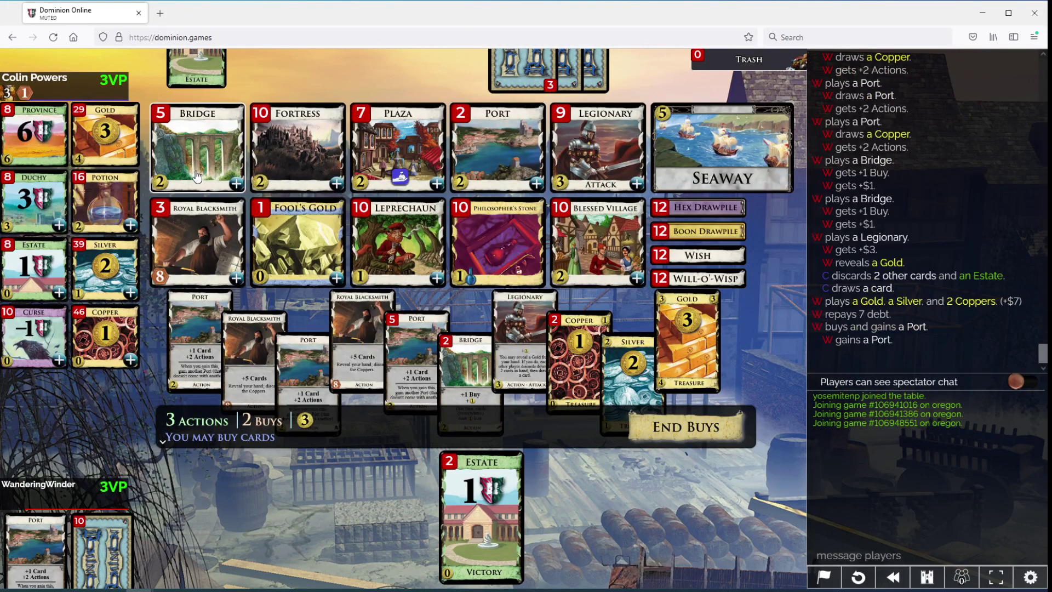
pyautogui.click(196, 171)
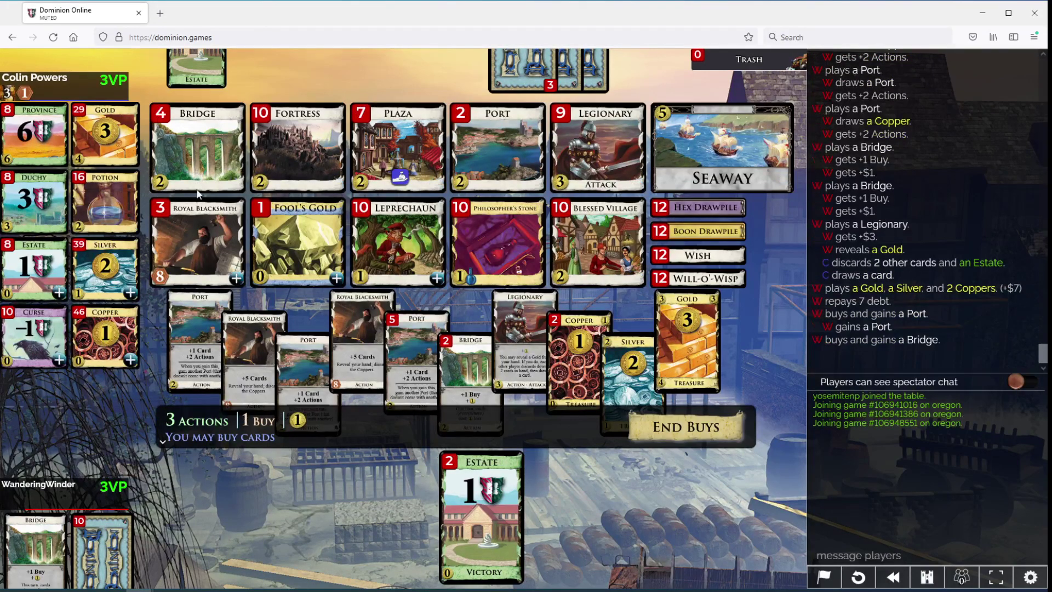
pyautogui.click(202, 232)
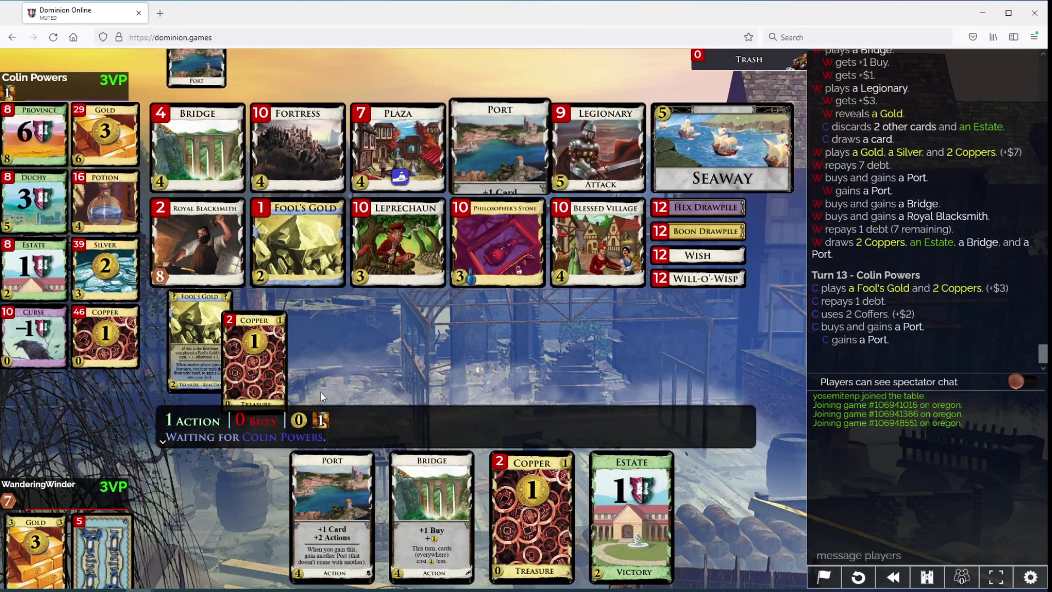
# Step: Play a Port and both Bridges and repay debt; next turn repay 3 debt with Coppers
pyautogui.click(329, 468)
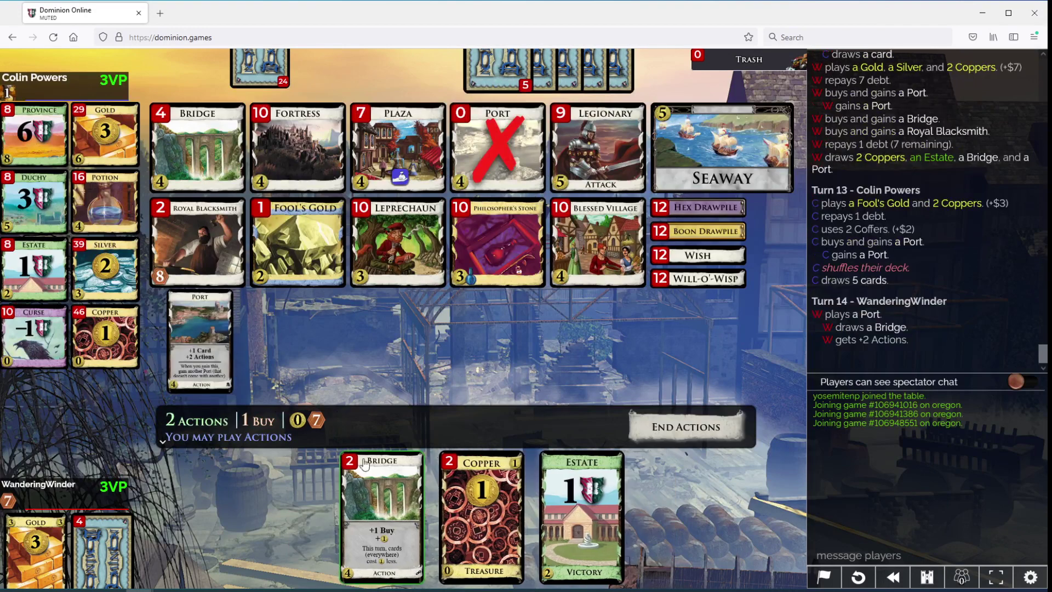
pyautogui.click(420, 501)
pyautogui.click(593, 382)
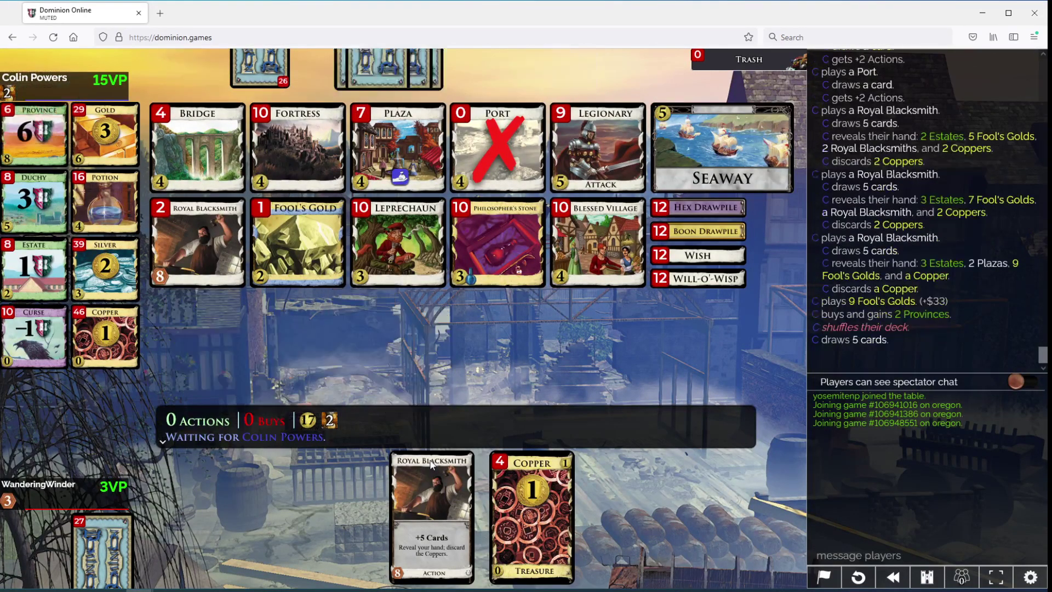
pyautogui.click(689, 429)
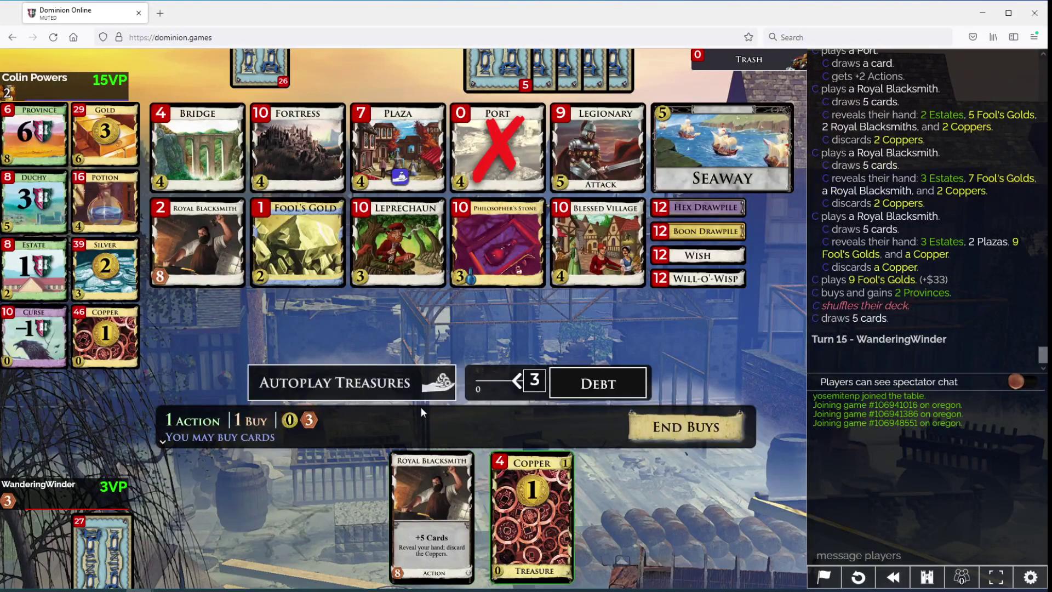
pyautogui.click(670, 429)
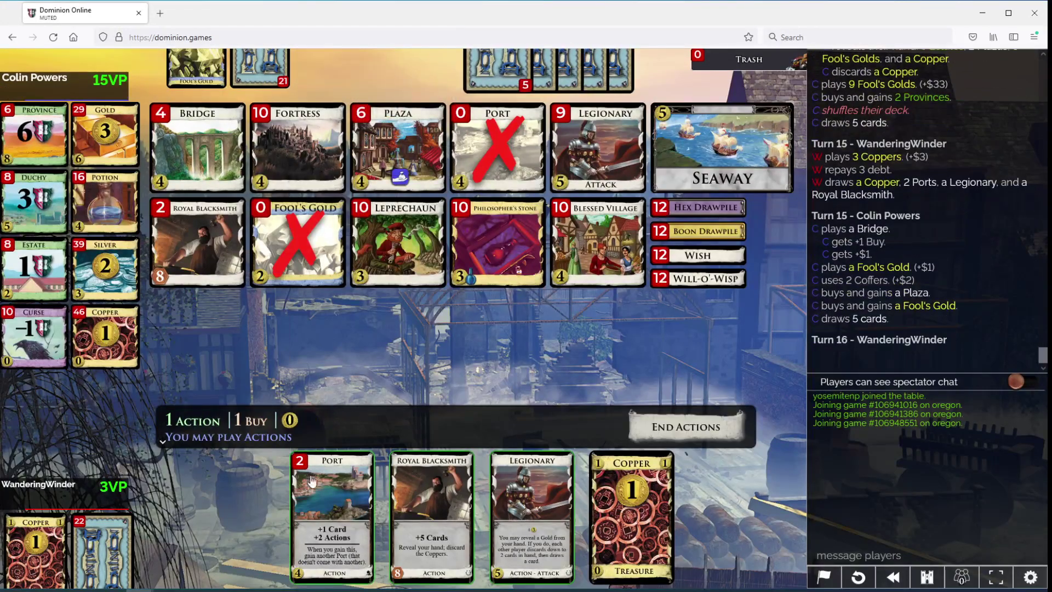
# Step: Chain a Port, two Royal Blacksmiths and several more Ports
pyautogui.click(344, 461)
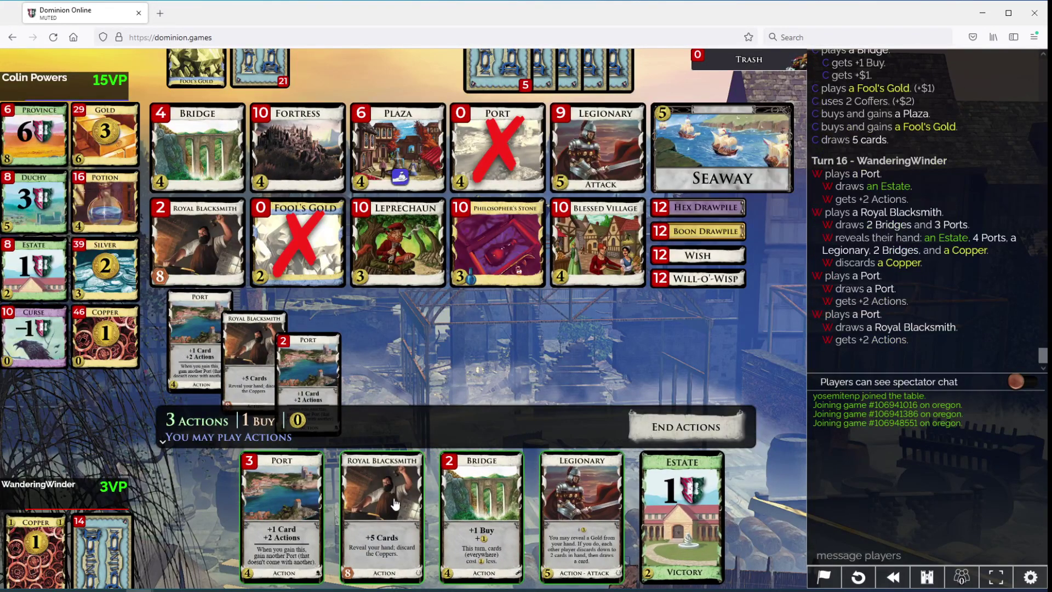
pyautogui.click(391, 502)
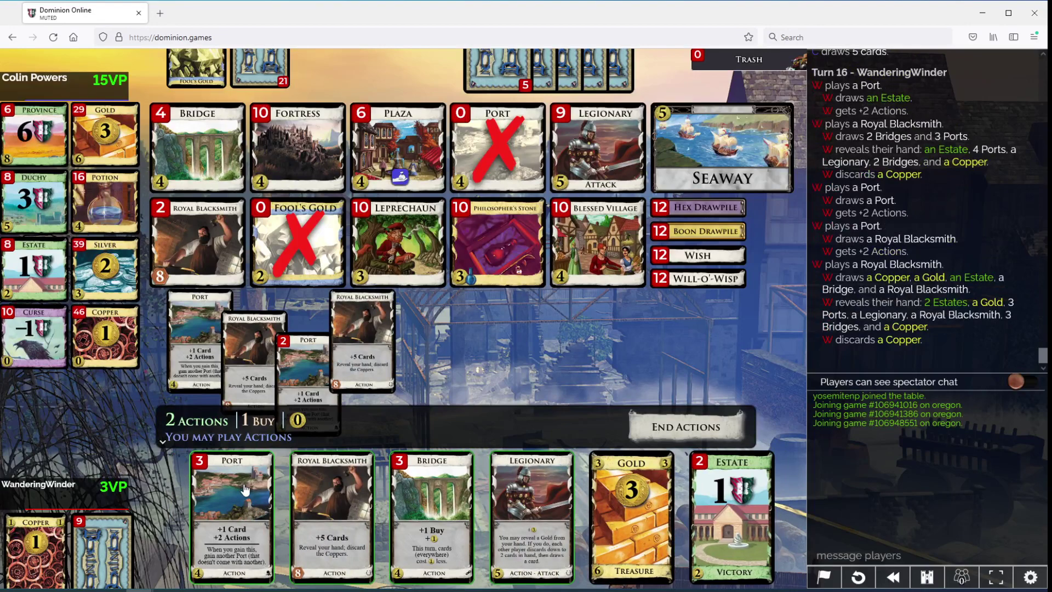
pyautogui.click(338, 491)
pyautogui.click(234, 464)
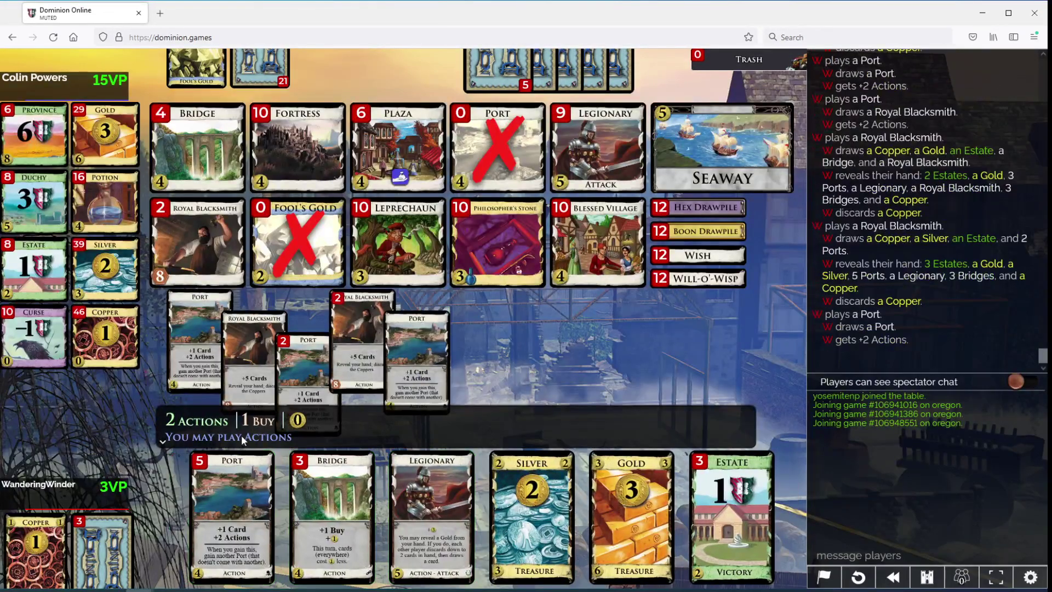
pyautogui.click(234, 469)
pyautogui.click(234, 469)
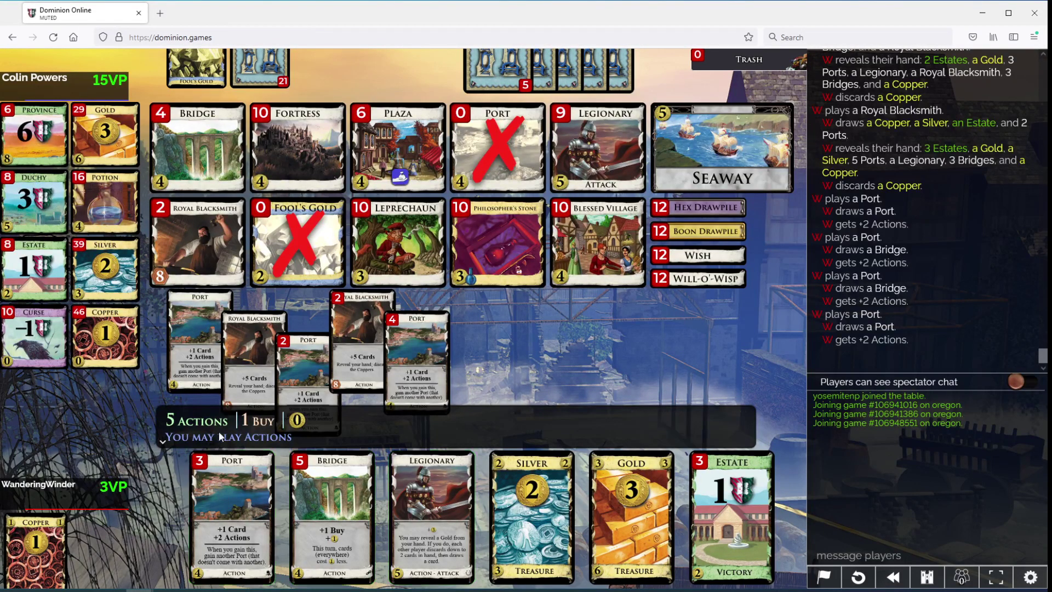
# Step: Play another Port, a Royal Blacksmith and a Port, then a Bridge for a buy
pyautogui.click(224, 498)
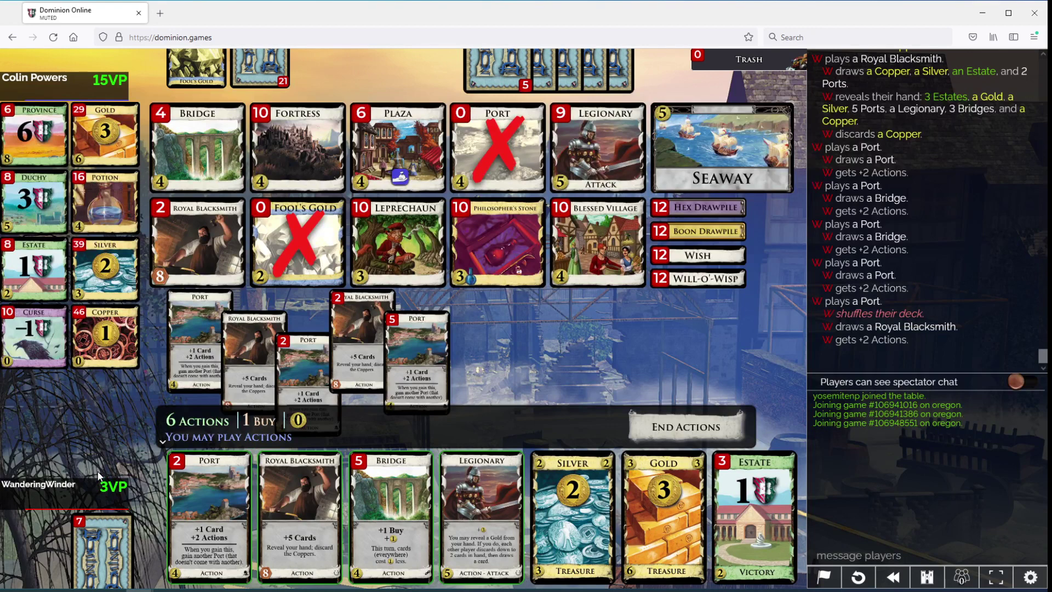
pyautogui.click(274, 468)
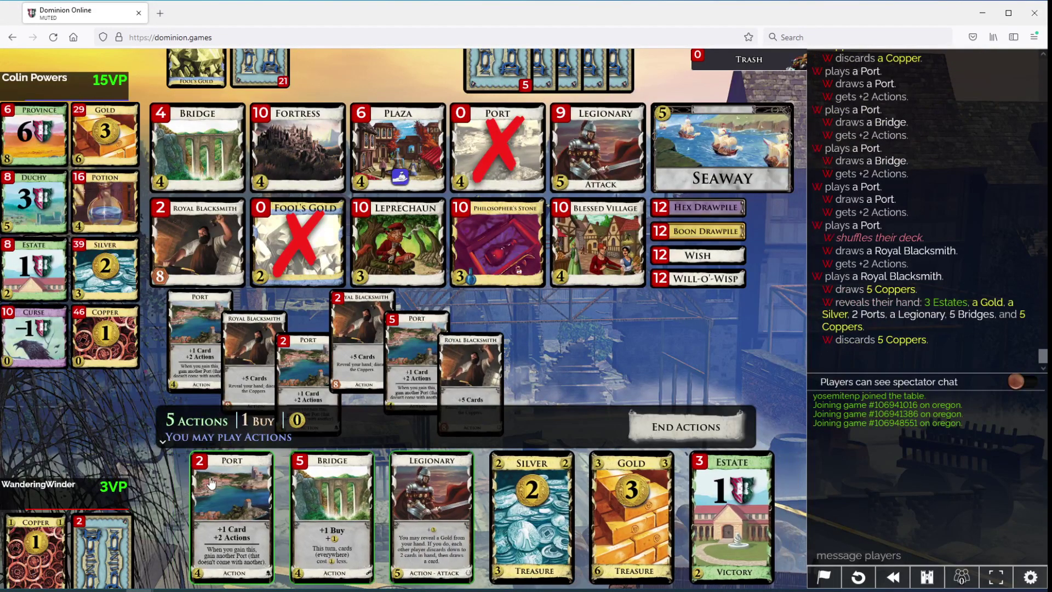
pyautogui.click(209, 481)
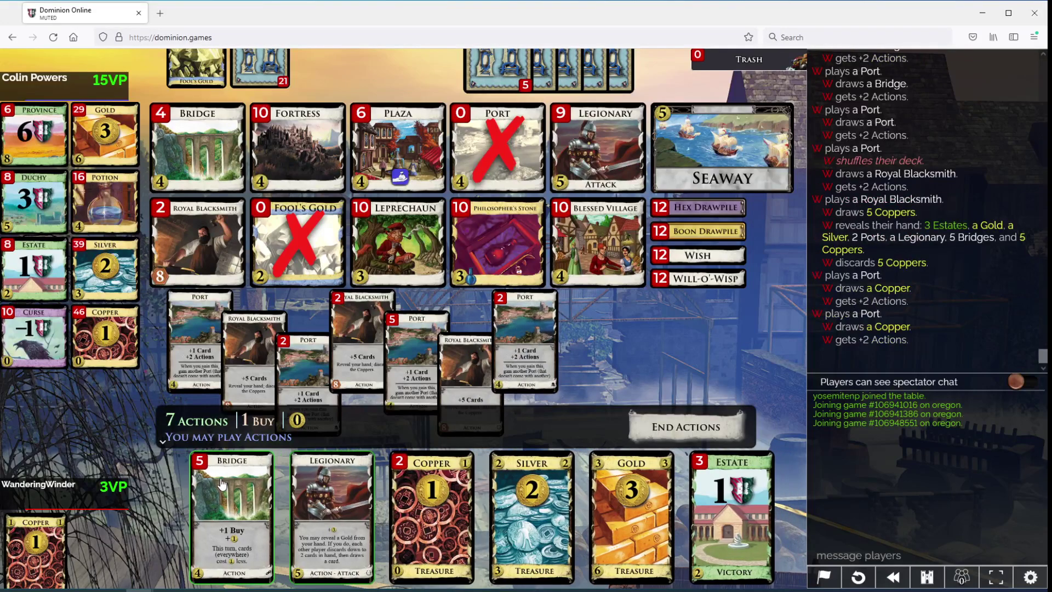
pyautogui.click(221, 477)
# Step: Play the remaining Bridges and Legionary, decline revealing Gold, and autoplay treasures
pyautogui.click(221, 478)
pyautogui.click(221, 478)
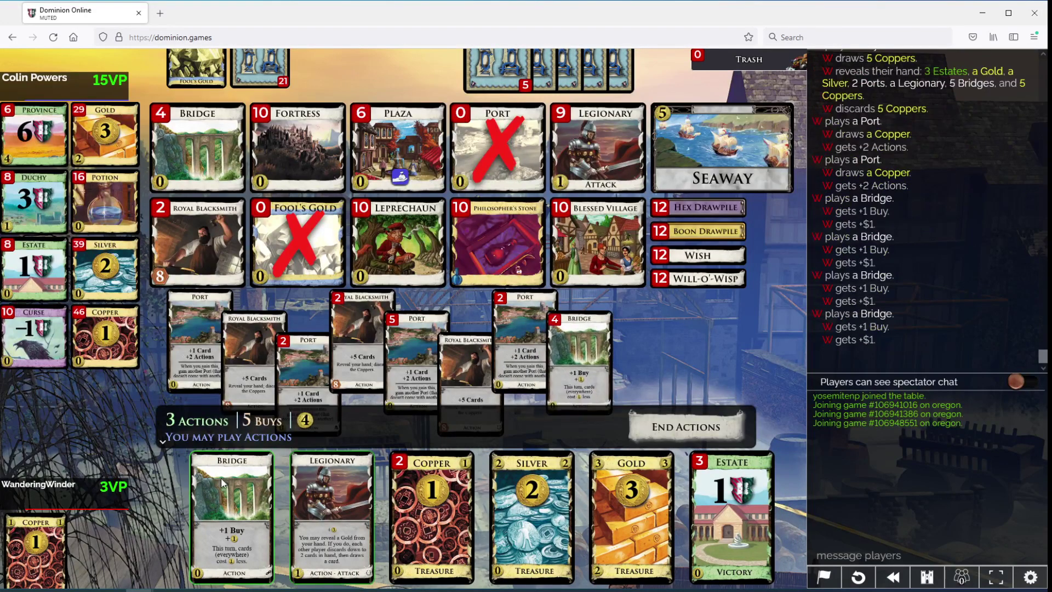
pyautogui.click(221, 478)
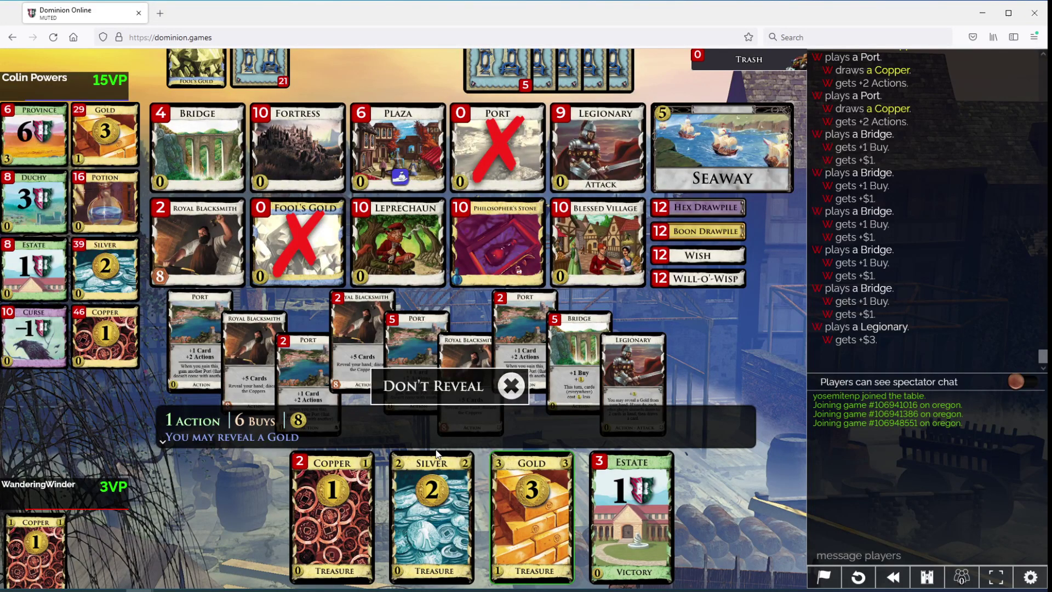
pyautogui.click(511, 385)
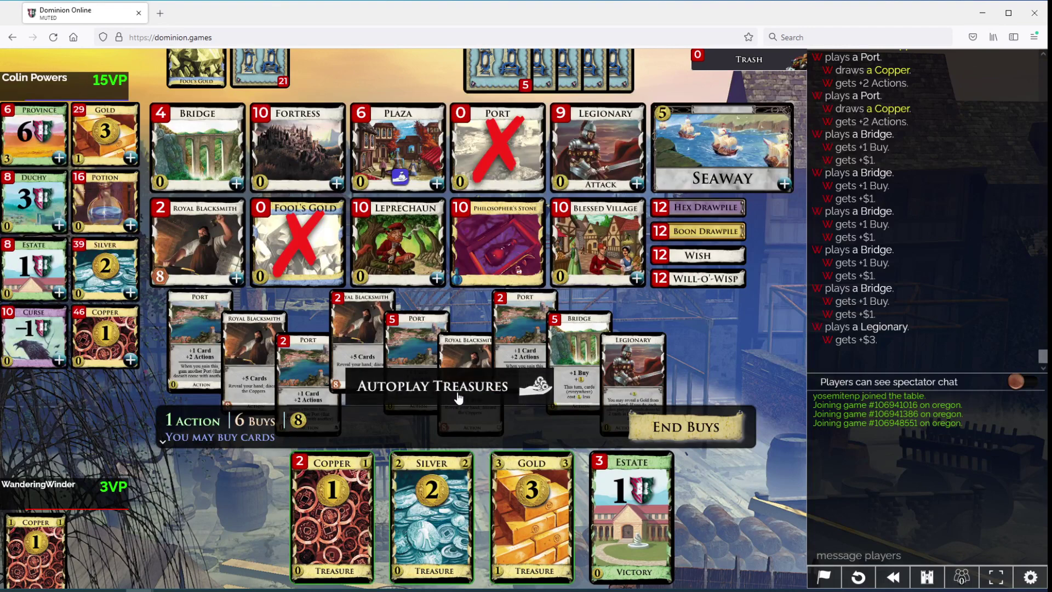
pyautogui.click(458, 396)
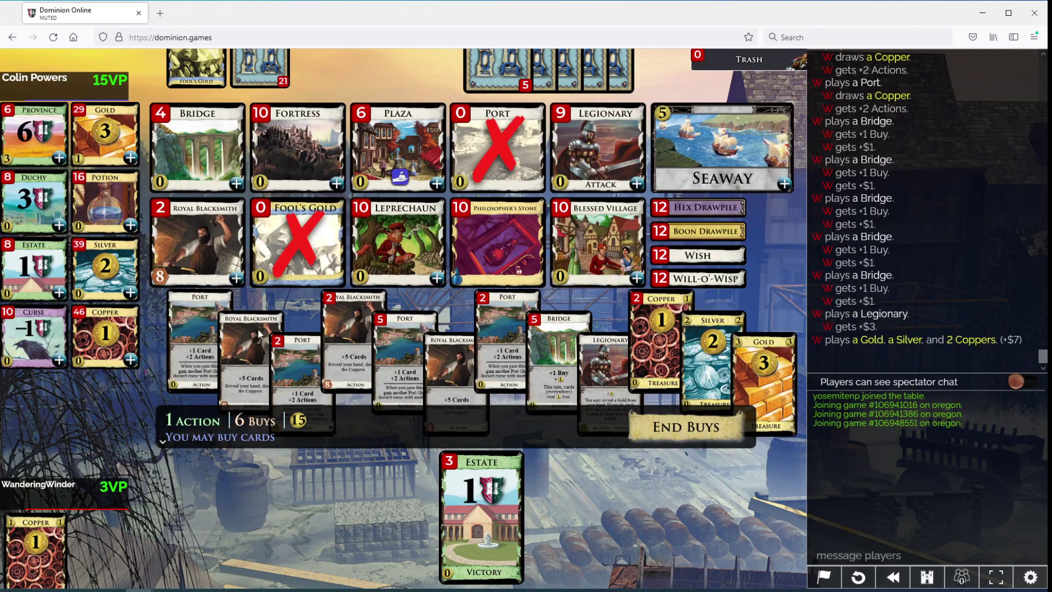
# Step: Buy two Provinces, two Duchies and two Royal Blacksmiths, then repay 8 debt
pyautogui.click(43, 146)
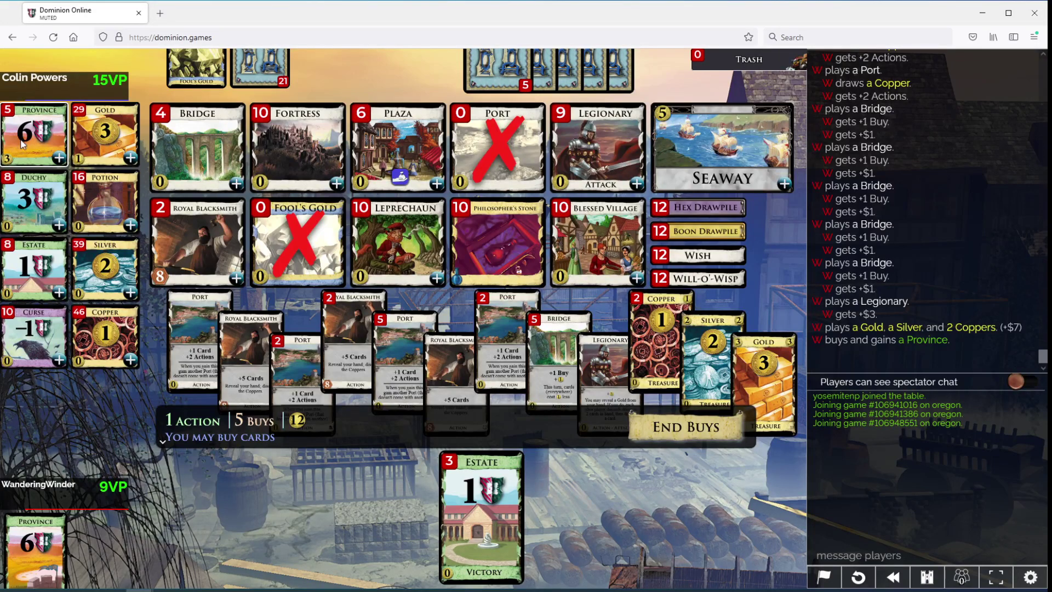
pyautogui.click(23, 145)
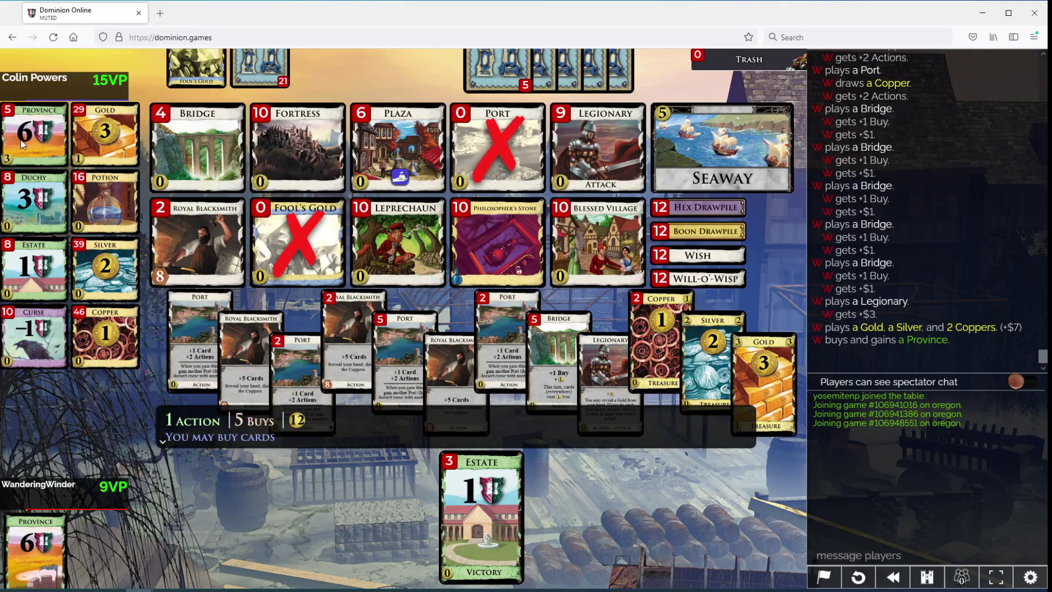
pyautogui.click(18, 193)
pyautogui.click(18, 192)
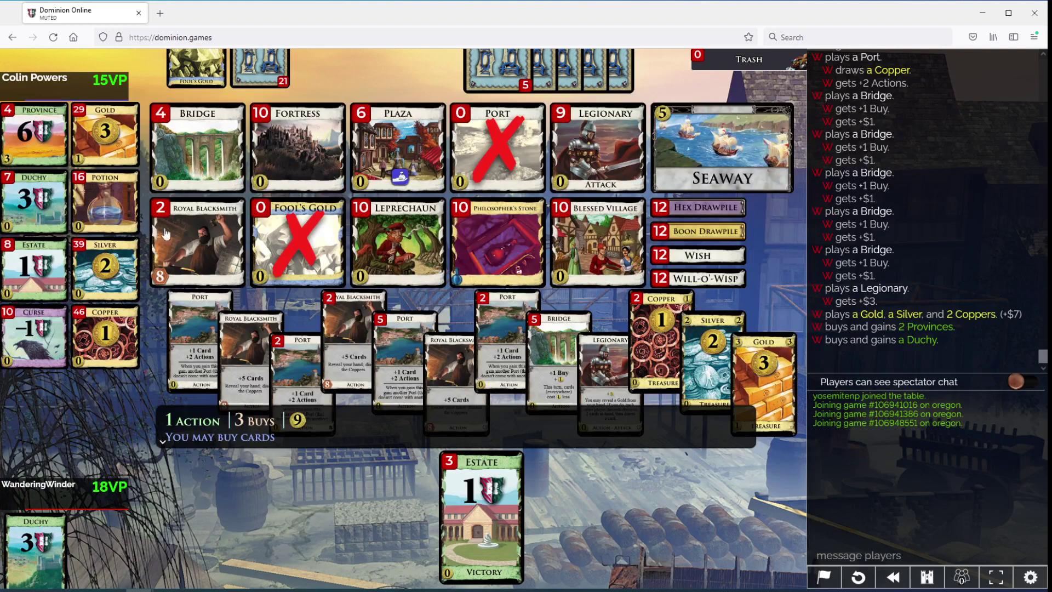
pyautogui.click(197, 239)
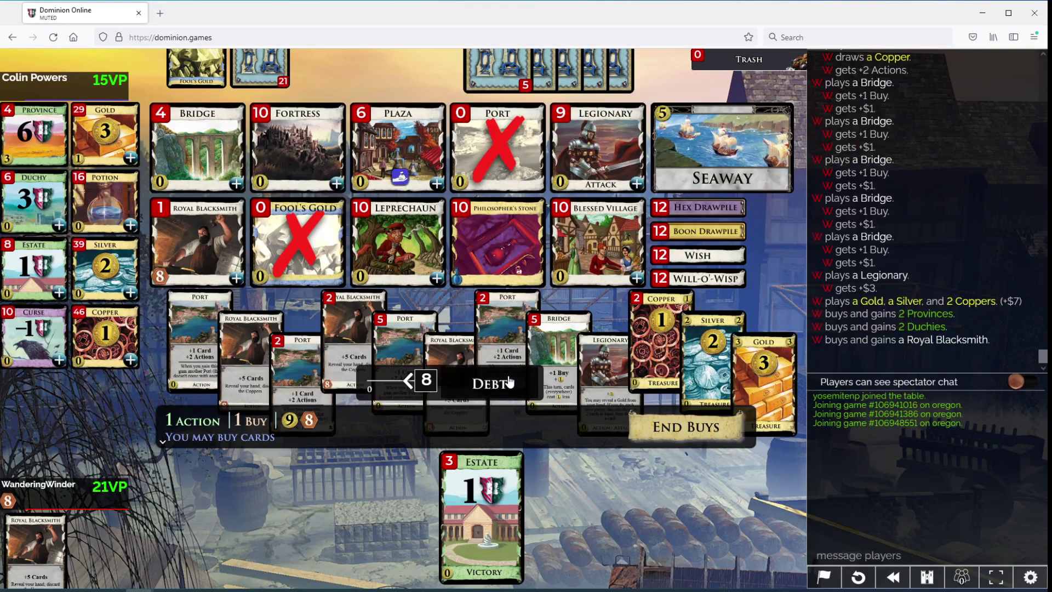
pyautogui.click(489, 383)
pyautogui.click(197, 239)
# Step: Repay the remaining debt to end turn 16 and reach the win screen
pyautogui.click(472, 377)
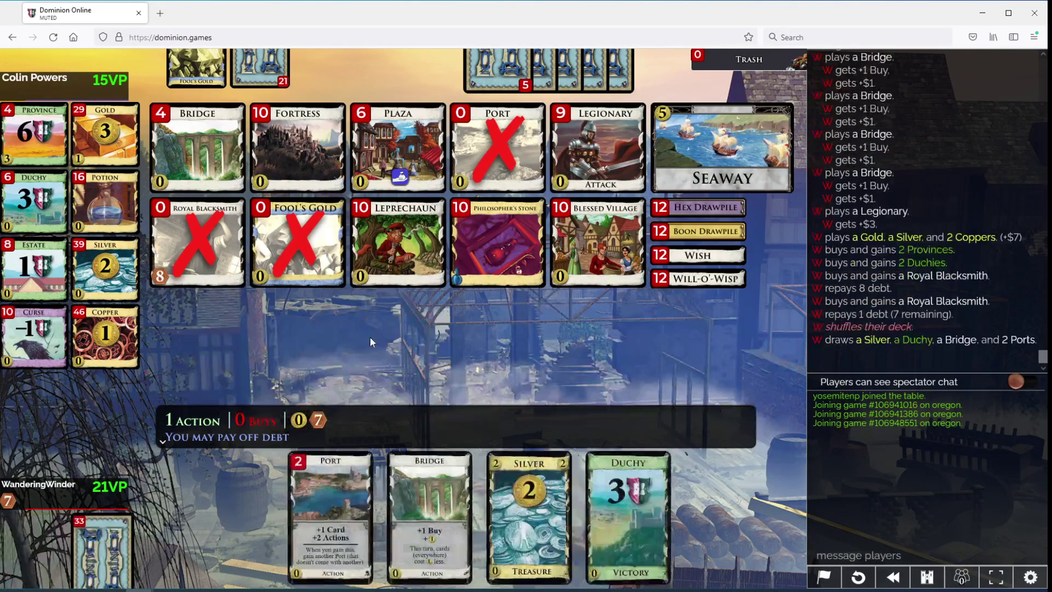